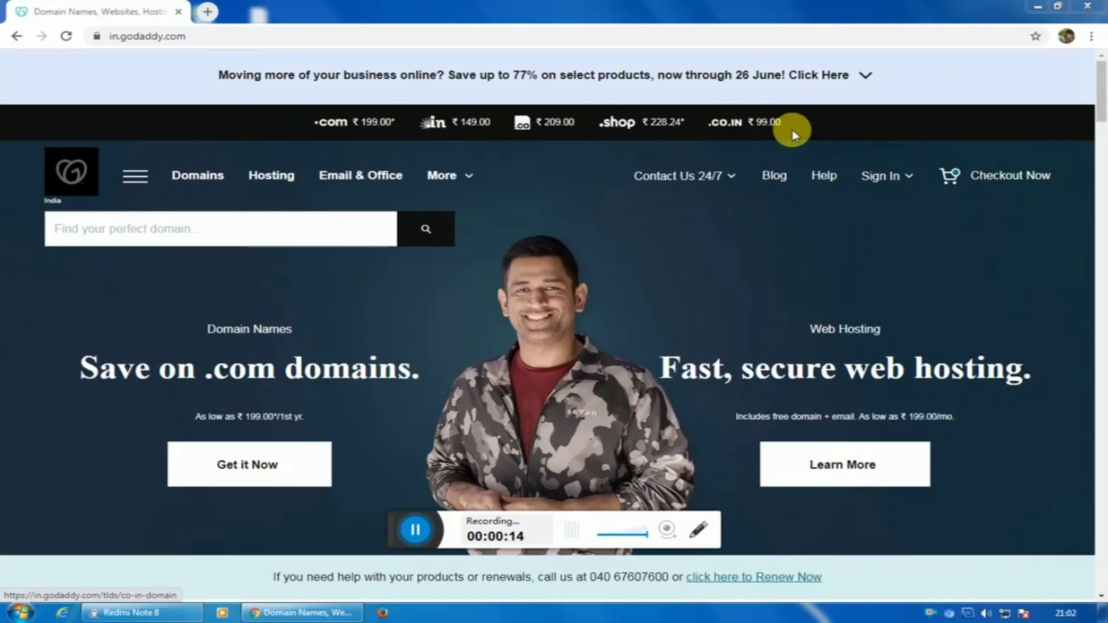
# Open the .in domain offer and search for the domain name "prabhutechtamil".
pyautogui.click(475, 125)
pyautogui.scroll(-3, 475, 362)
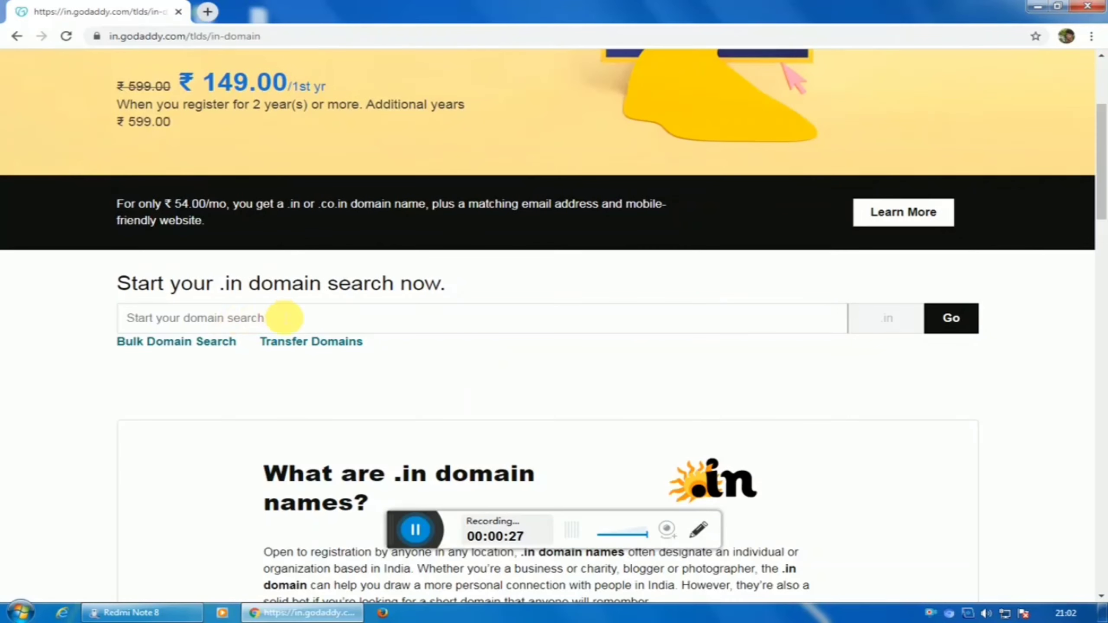
pyautogui.click(278, 313)
pyautogui.click(188, 352)
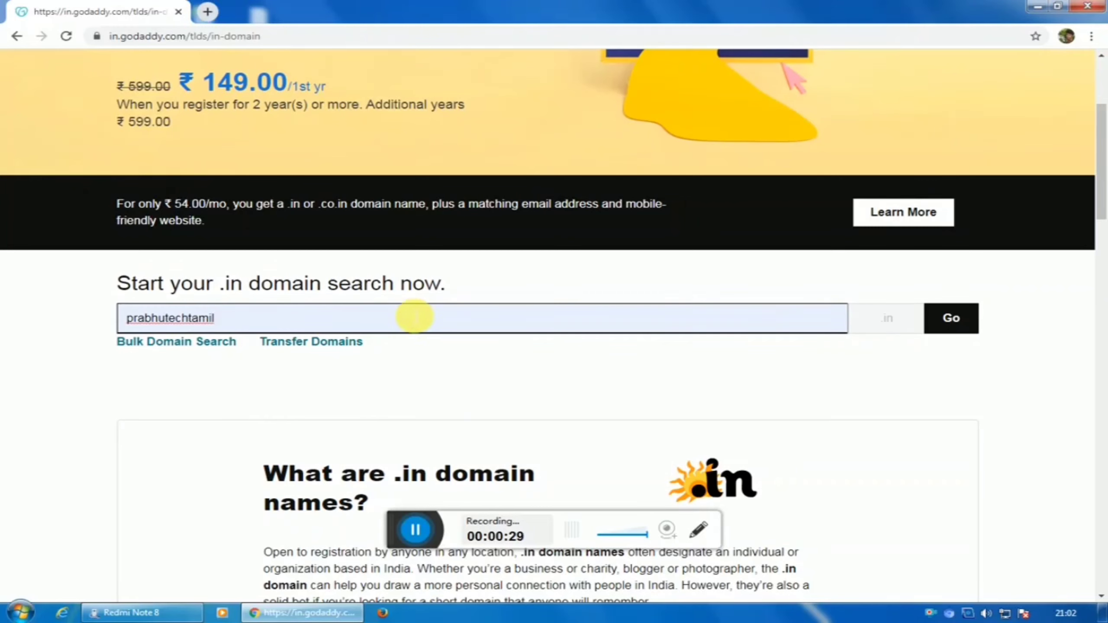
pyautogui.click(952, 318)
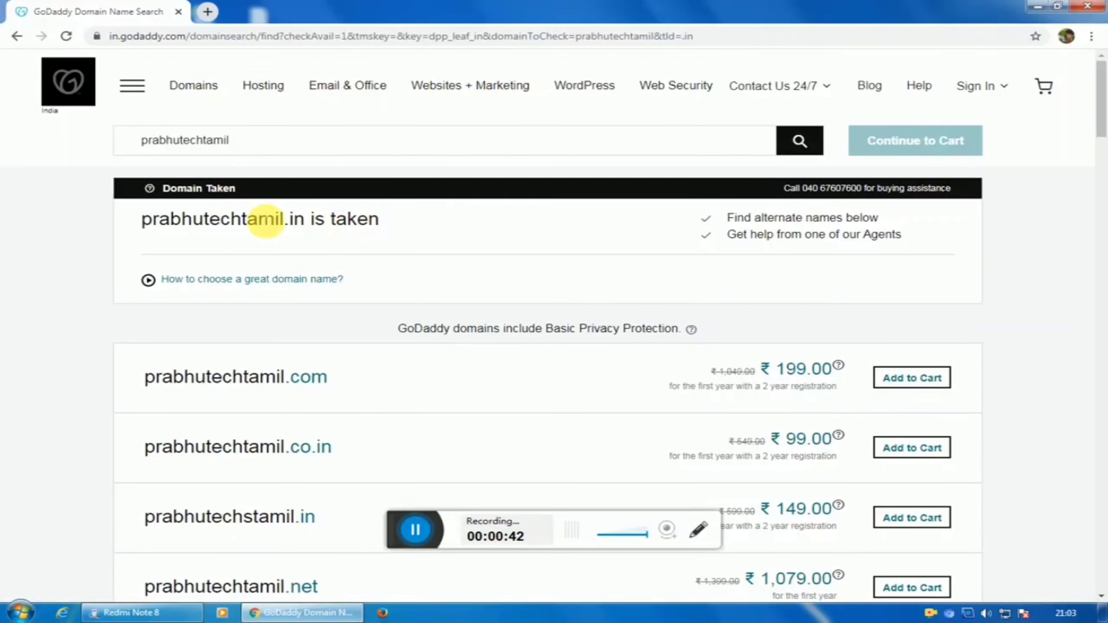
# Search for the shorter domain name "prabhutech".
pyautogui.moveTo(144, 218); pyautogui.dragTo(396, 227)
pyautogui.click(512, 199)
pyautogui.click(290, 140)
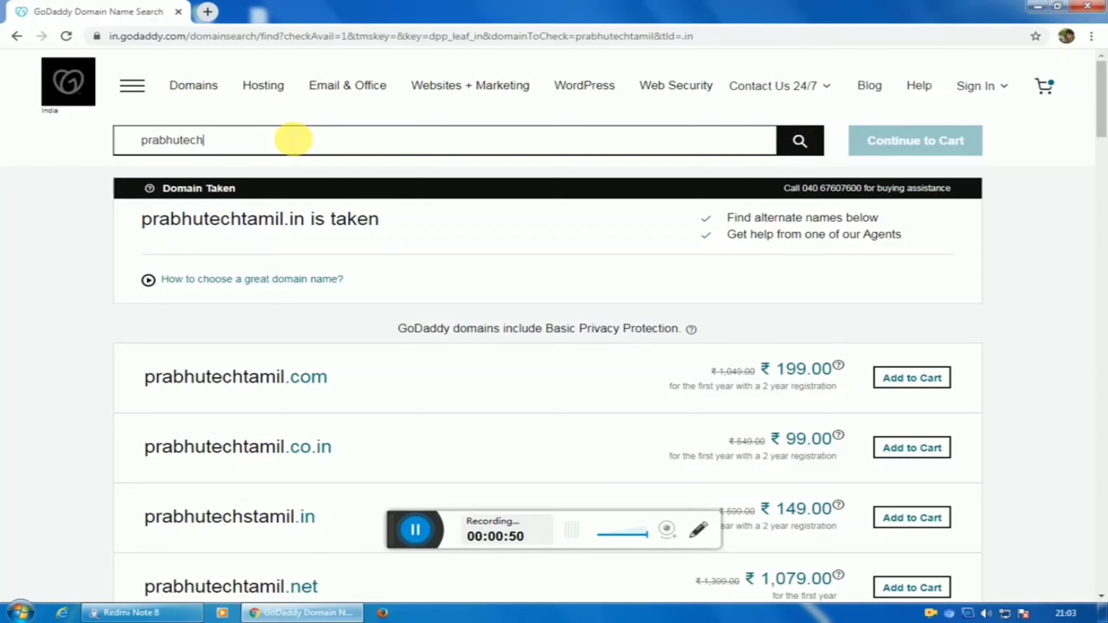
pyautogui.click(794, 137)
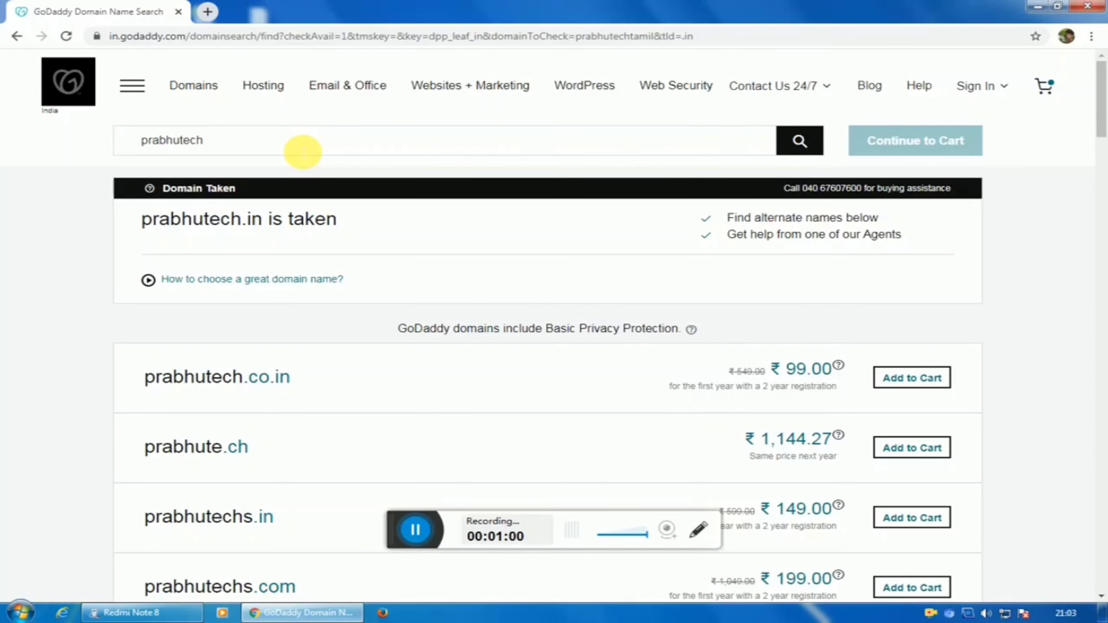
# Search for the domain name "prabhutechs" and add prabhutechs.in to the cart.
pyautogui.click(296, 150)
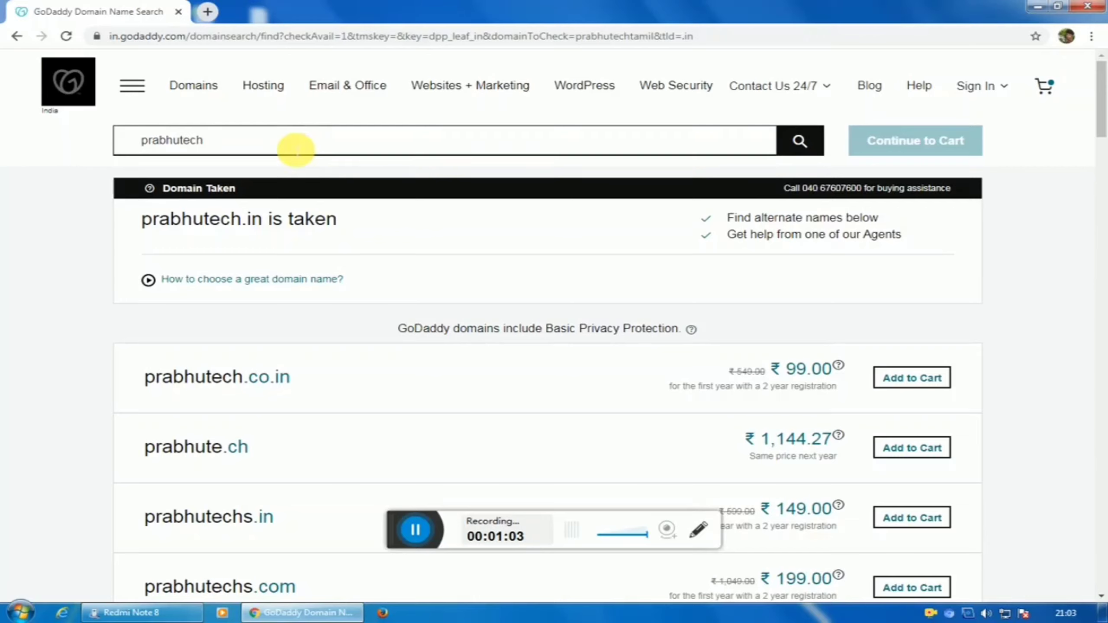
pyautogui.write('s')
pyautogui.click(818, 145)
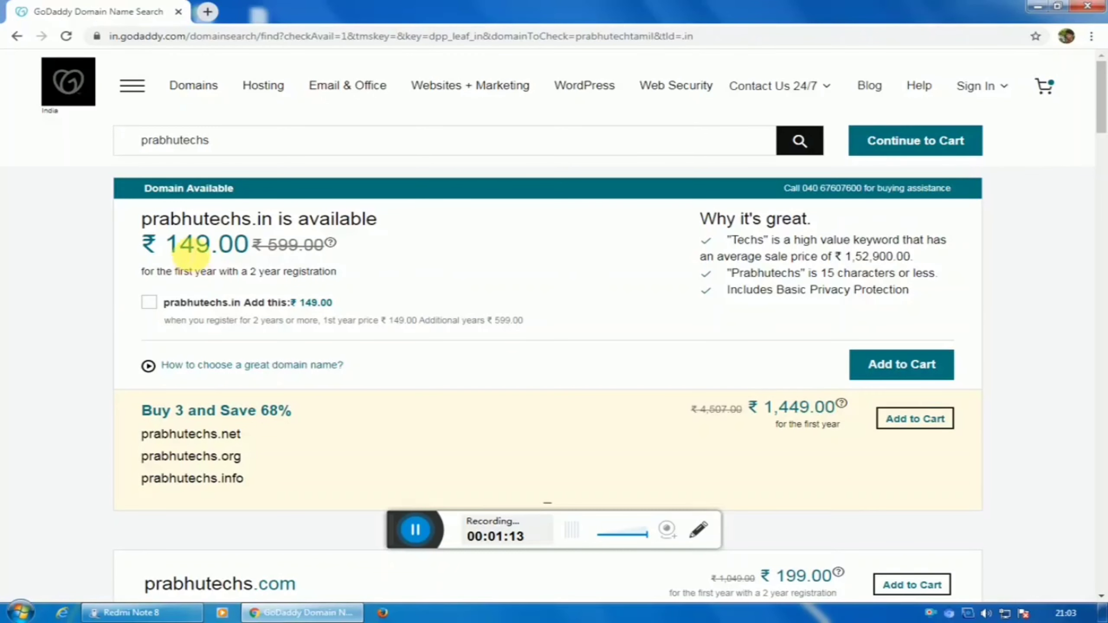
pyautogui.moveTo(142, 218); pyautogui.dragTo(399, 217)
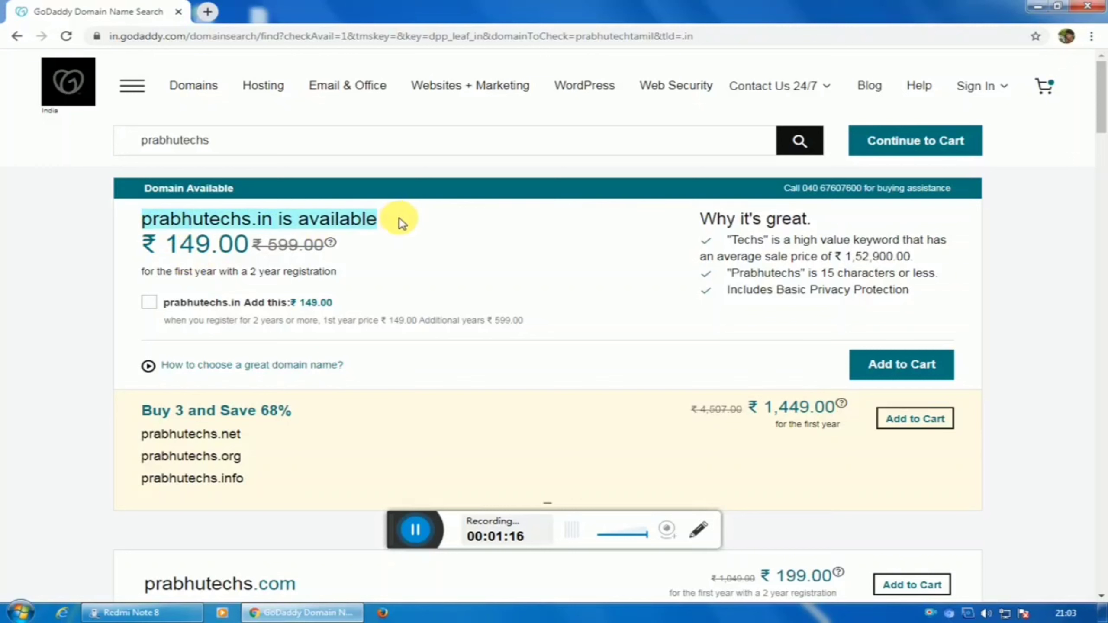
pyautogui.click(633, 220)
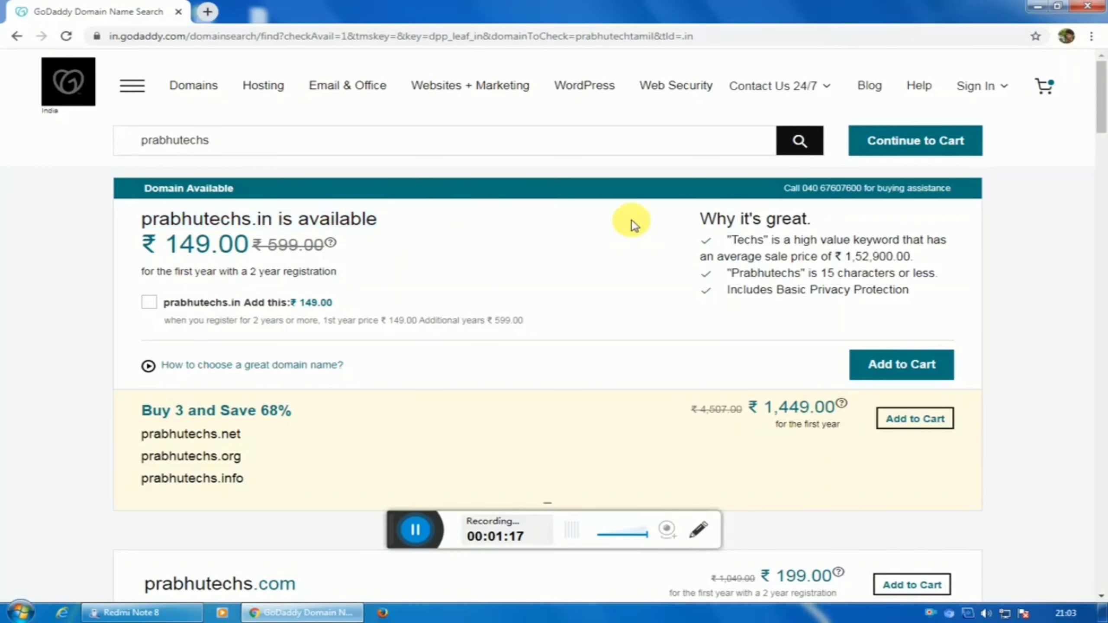
pyautogui.click(911, 363)
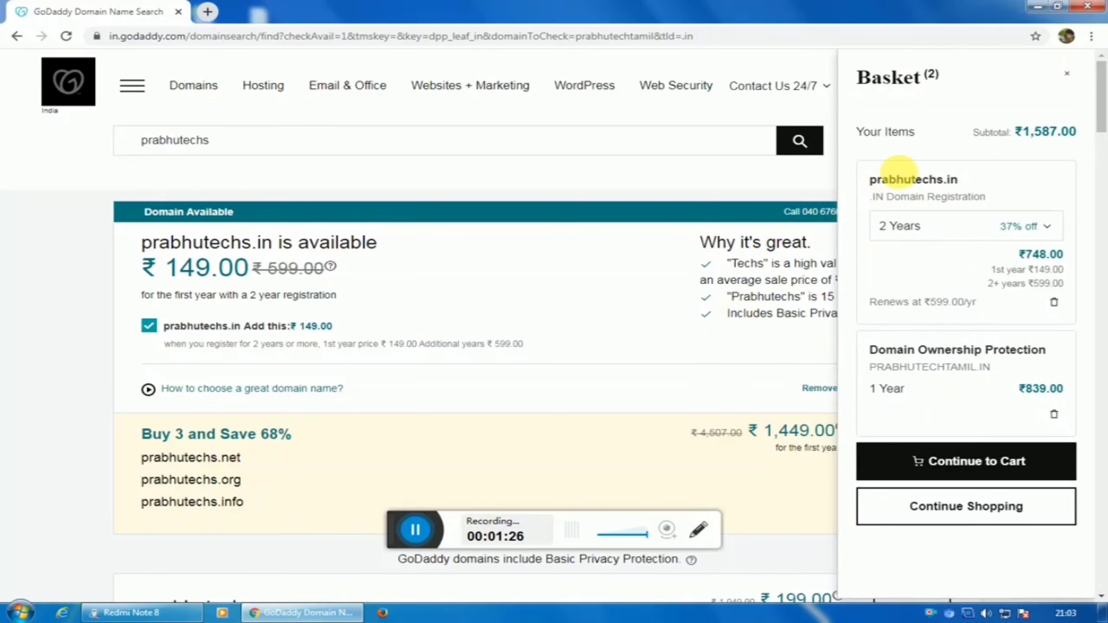
# Check the registration periods for prabhutechs.in, remove Domain Ownership Protection from the basket and continue to the cart.
pyautogui.click(939, 230)
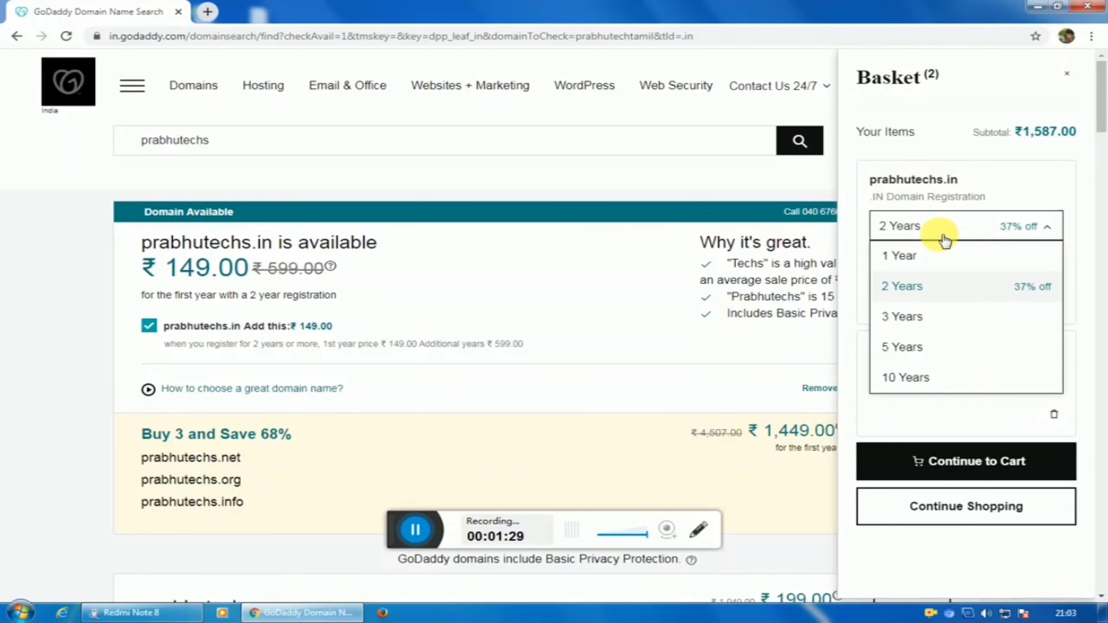
pyautogui.click(1021, 222)
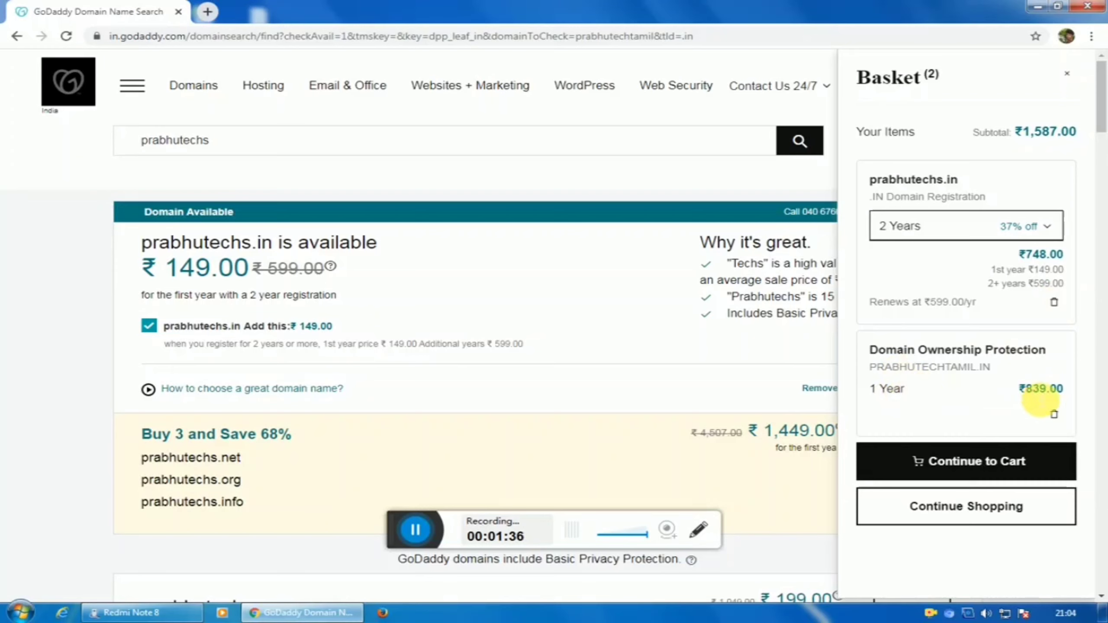
pyautogui.click(1057, 417)
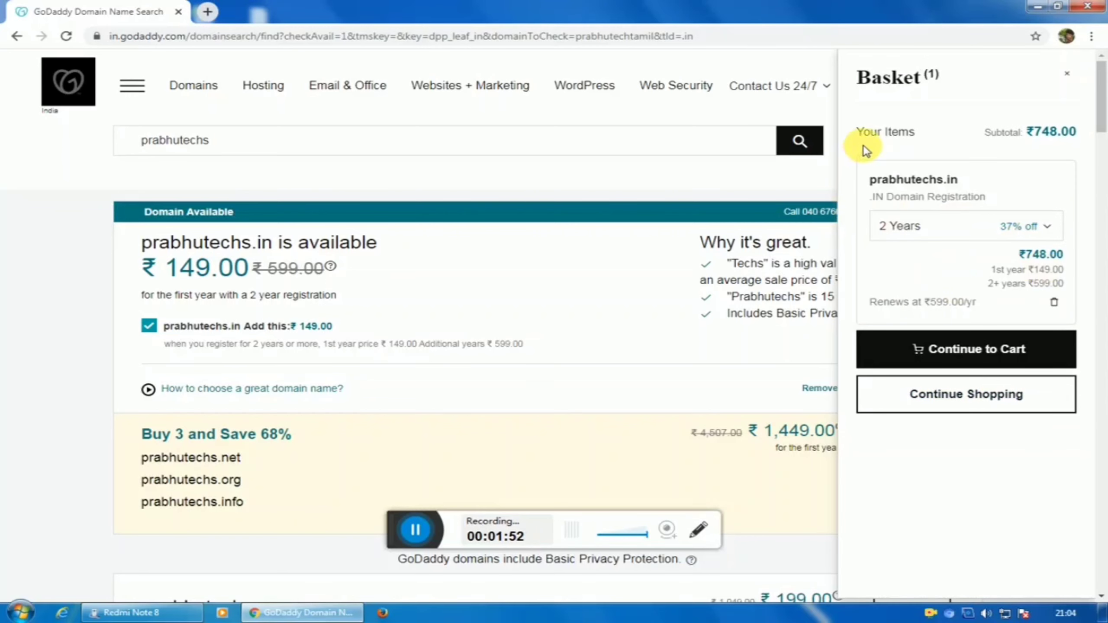
pyautogui.click(951, 349)
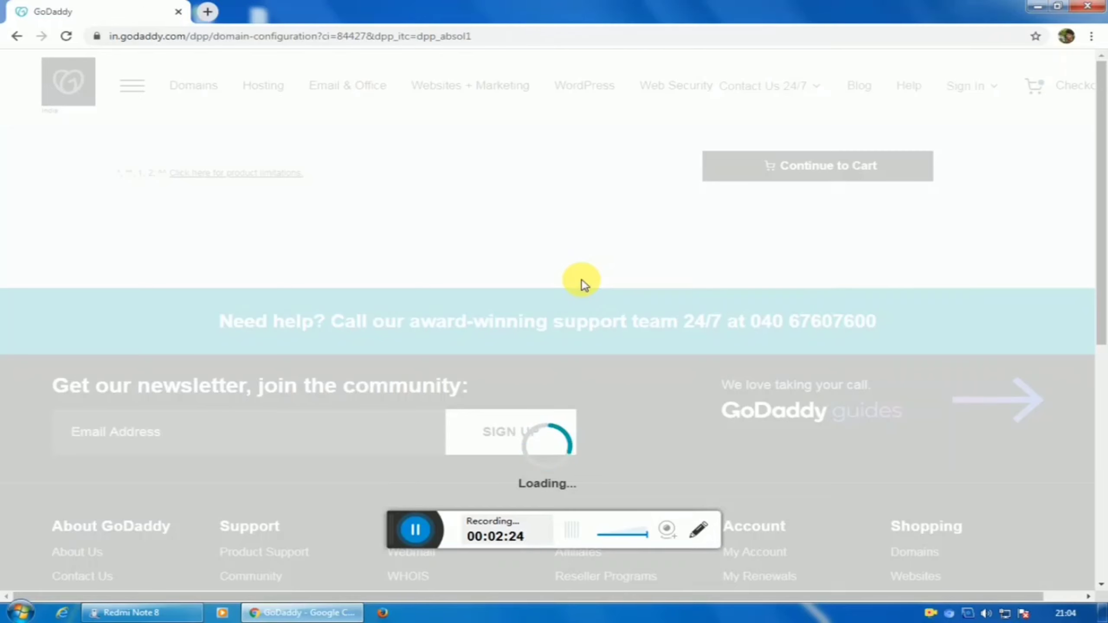
pyautogui.moveTo(1103, 197); pyautogui.dragTo(1104, 81)
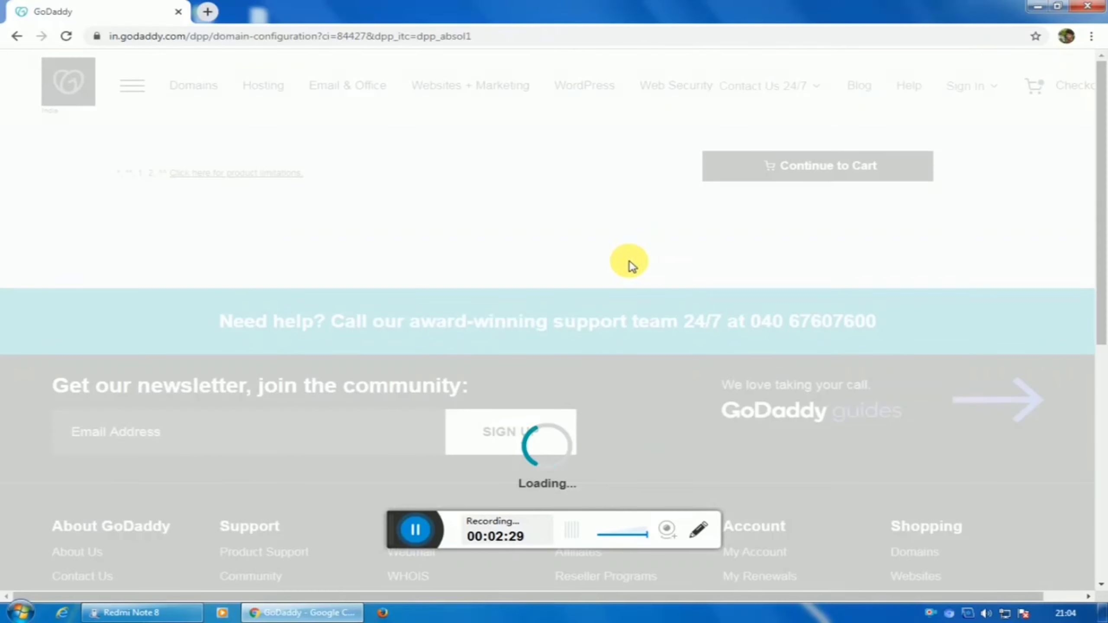
pyautogui.rightClick(546, 218)
pyautogui.click(607, 262)
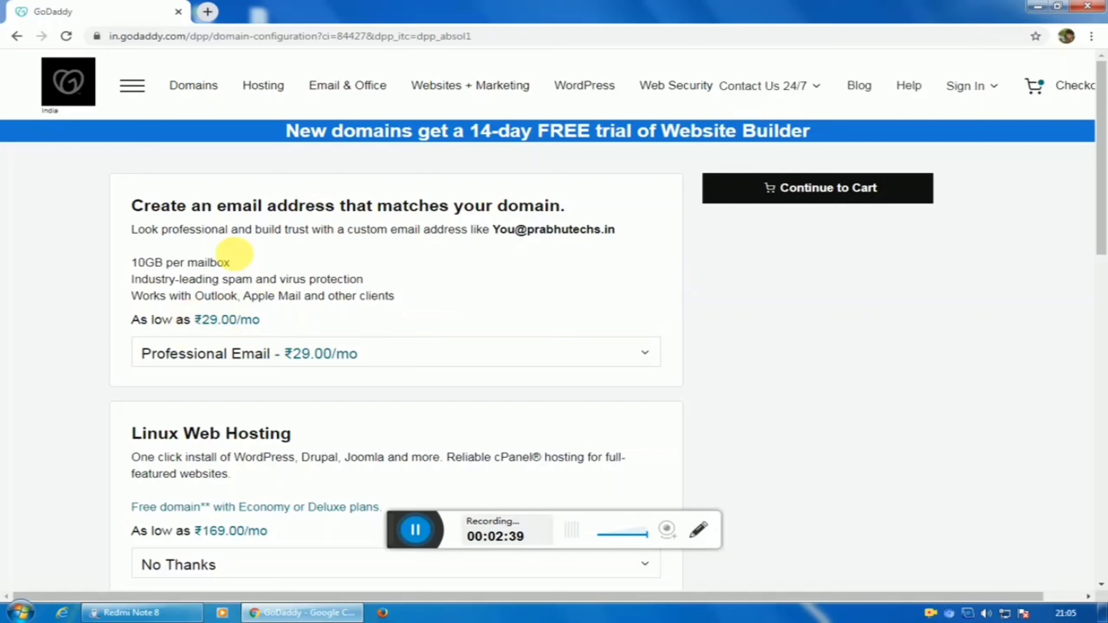
# Decline the Professional Email offer for the domain by choosing No Thanks.
pyautogui.click(445, 353)
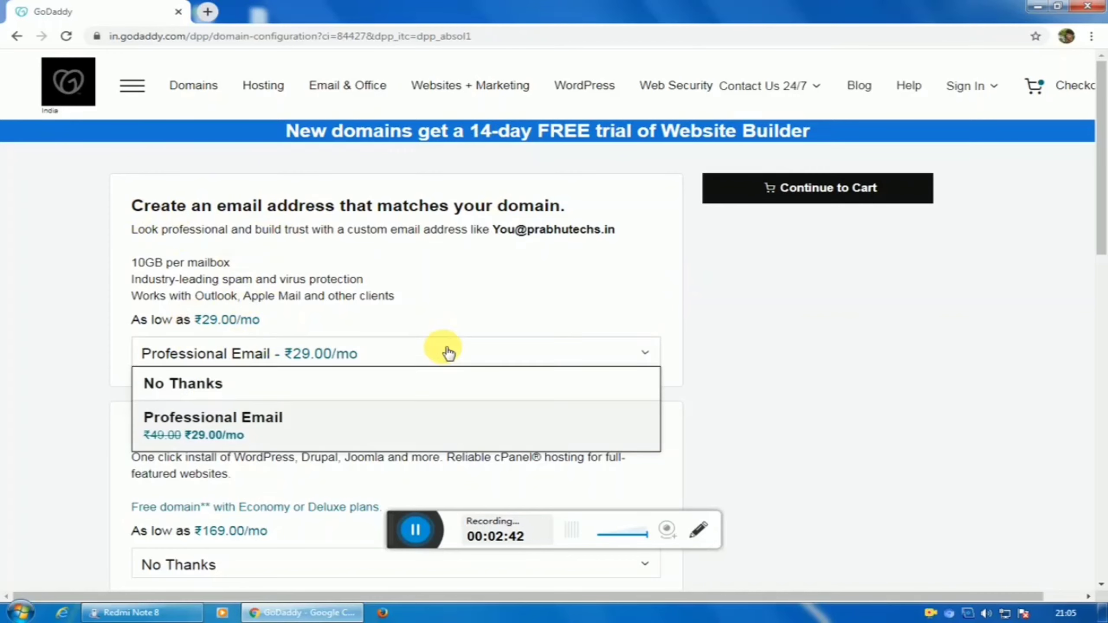
pyautogui.click(218, 386)
pyautogui.scroll(-5, 310, 378)
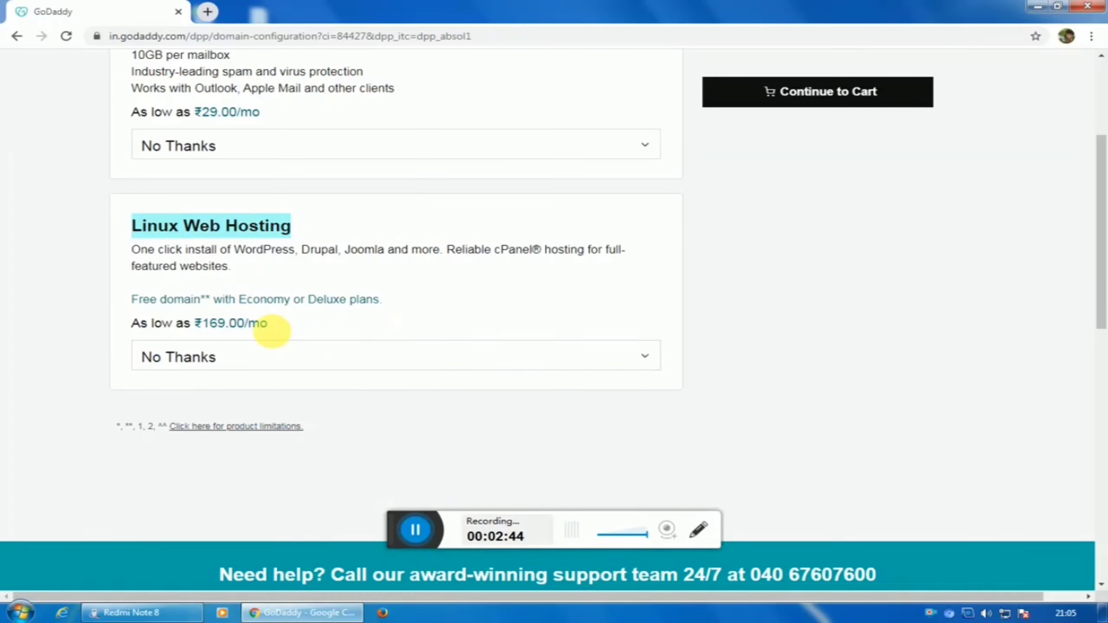
# Choose No Thanks for Linux Web Hosting and continue to the cart.
pyautogui.click(237, 359)
pyautogui.scroll(-5, 370, 402)
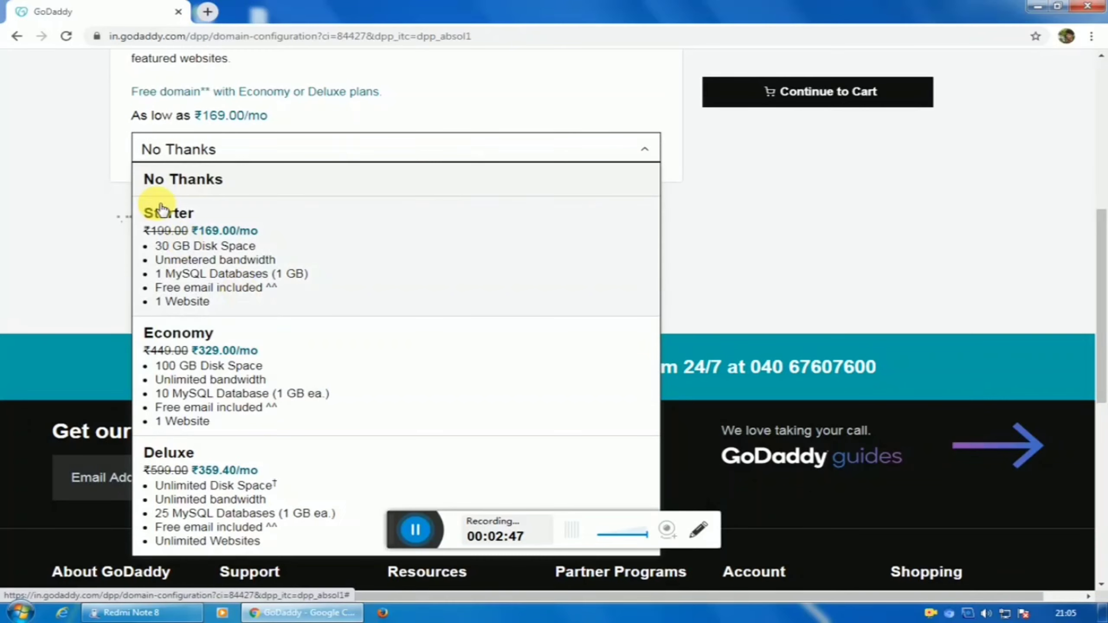
pyautogui.click(296, 180)
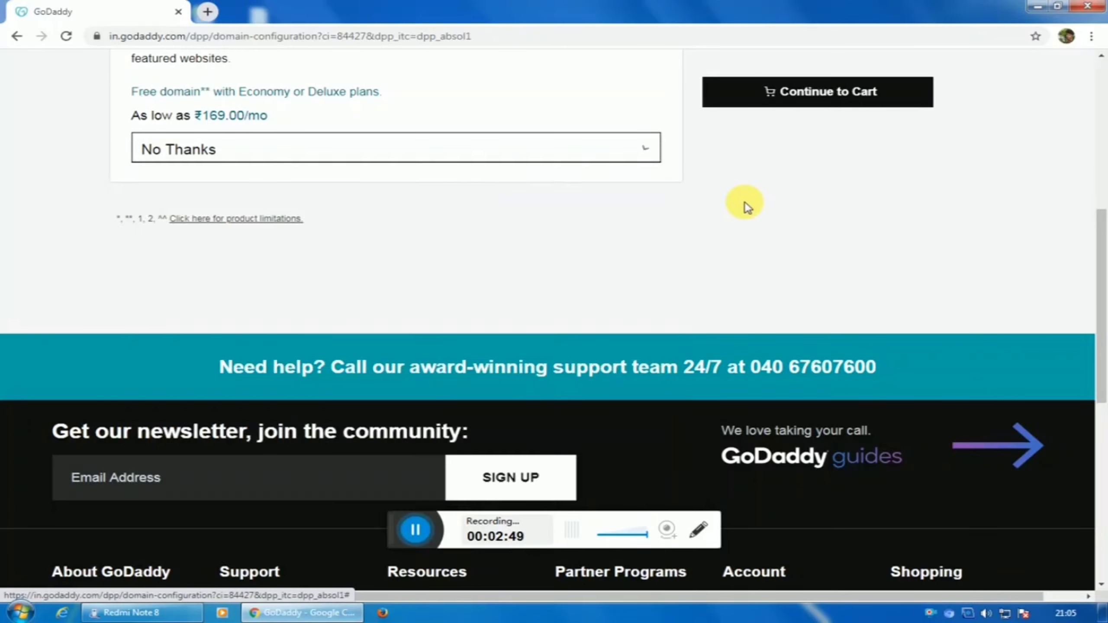
pyautogui.scroll(7, 846, 208)
pyautogui.click(882, 101)
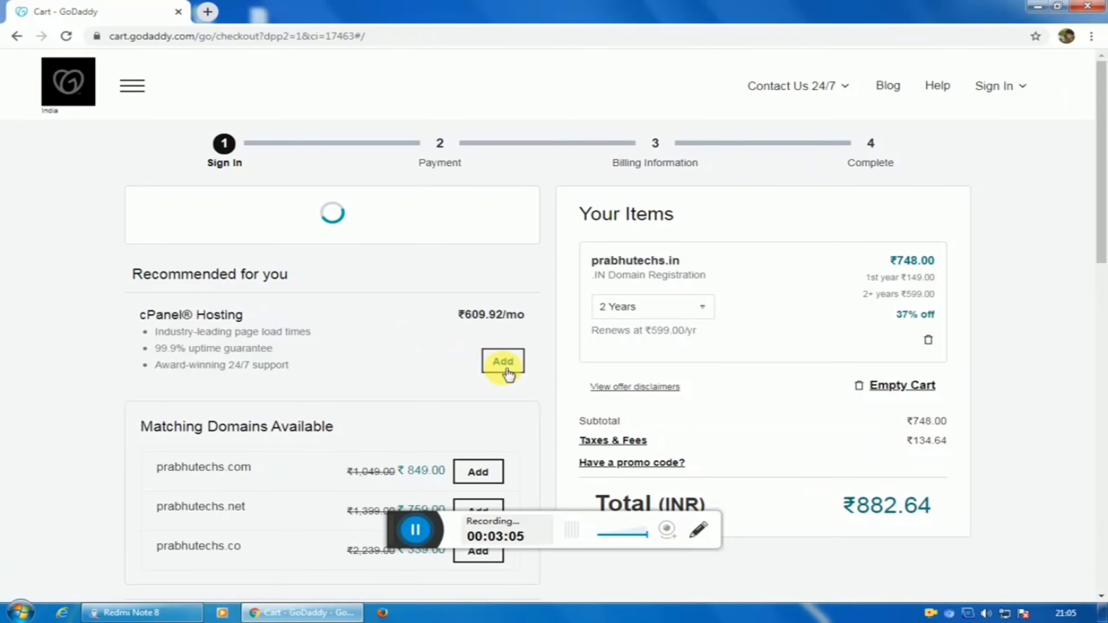
pyautogui.scroll(-2, 676, 355)
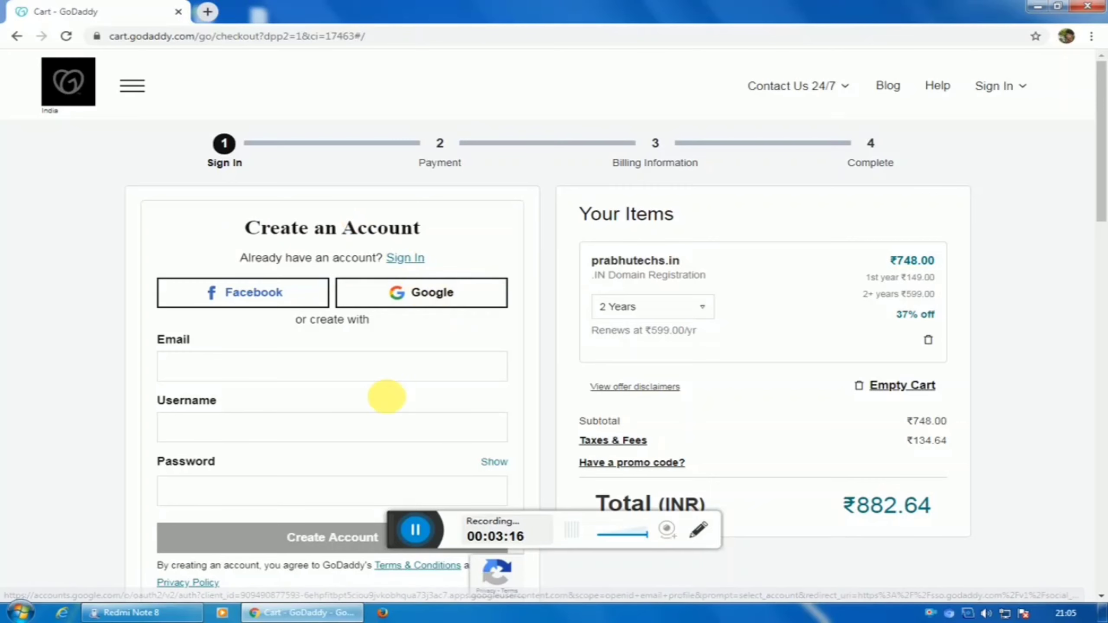
pyautogui.scroll(-3, 648, 248)
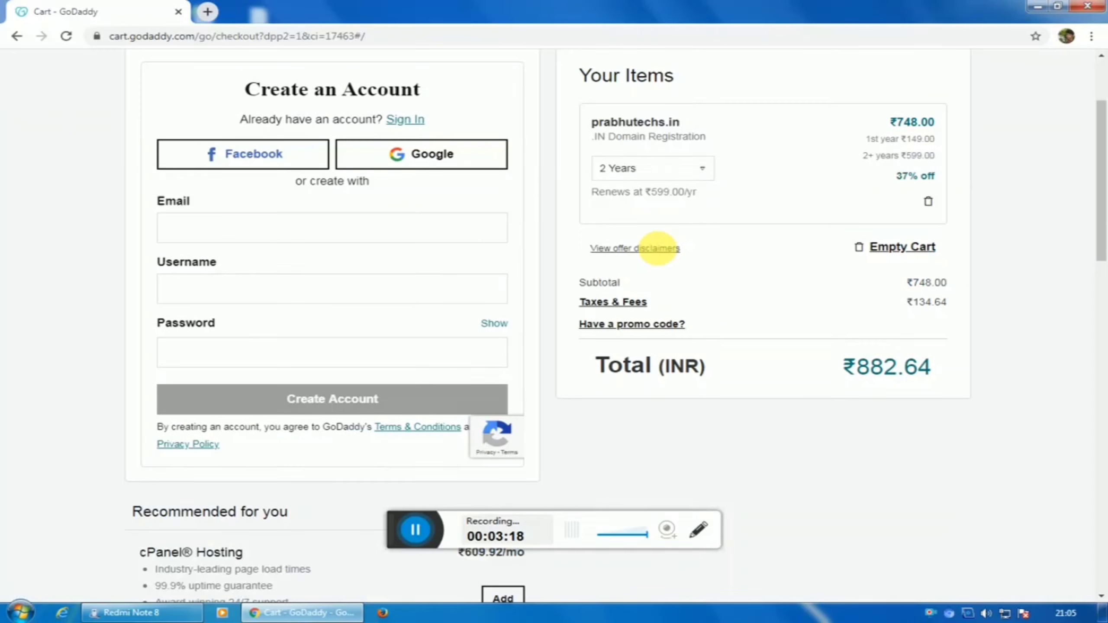
pyautogui.scroll(3, 418, 296)
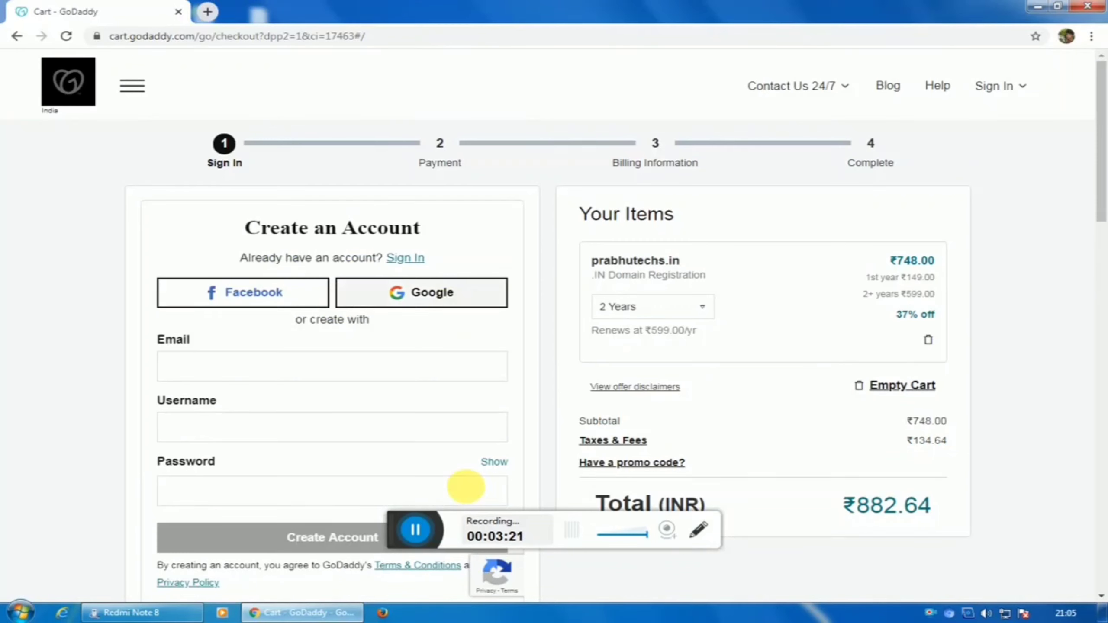
pyautogui.click(420, 534)
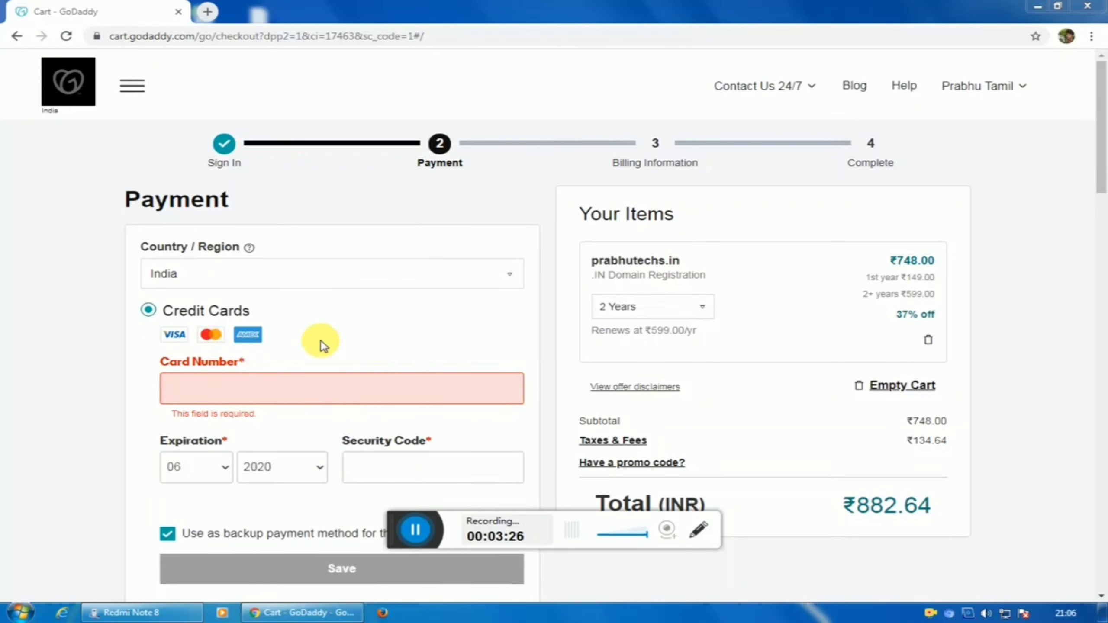
# Choose Wallets as the payment method for the order.
pyautogui.scroll(-5, 1107, 270)
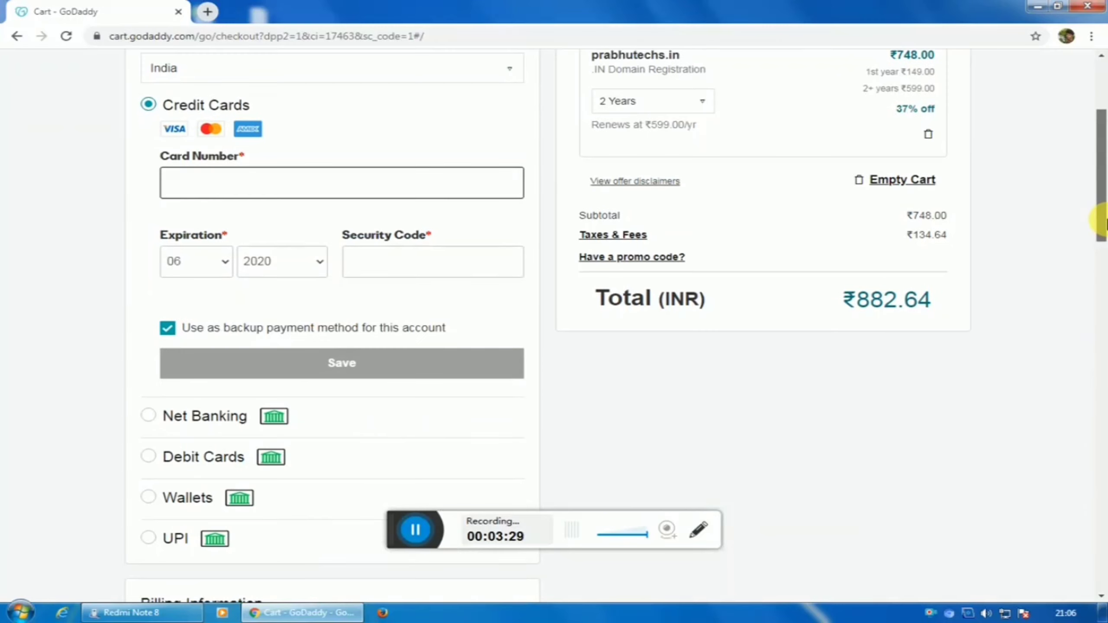
pyautogui.moveTo(1105, 223); pyautogui.dragTo(1105, 204)
pyautogui.scroll(-5, 1103, 205)
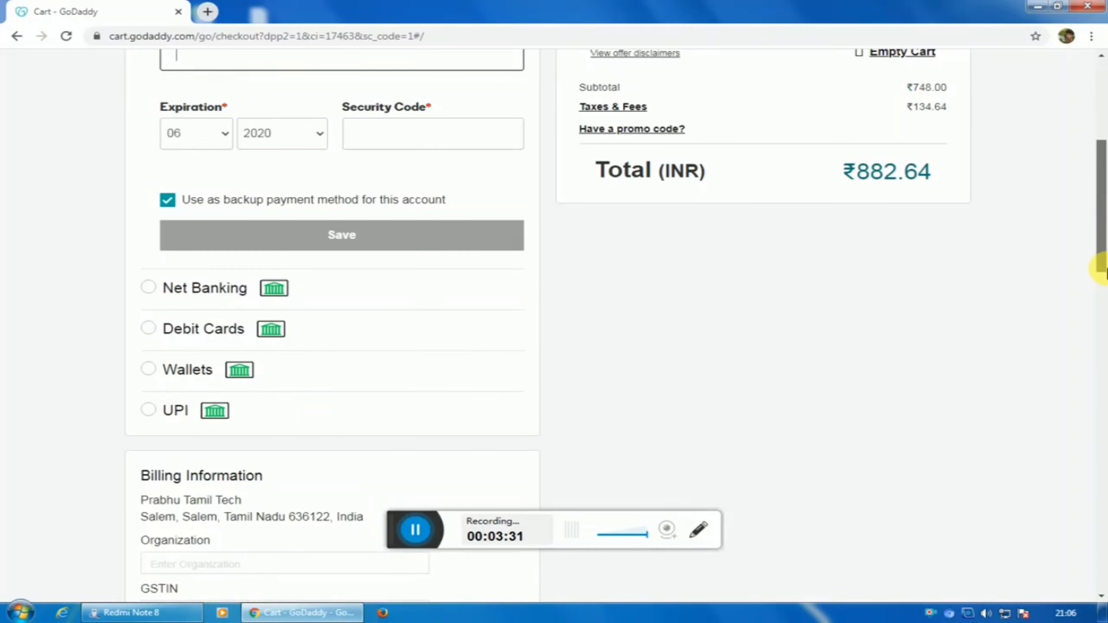
pyautogui.click(159, 376)
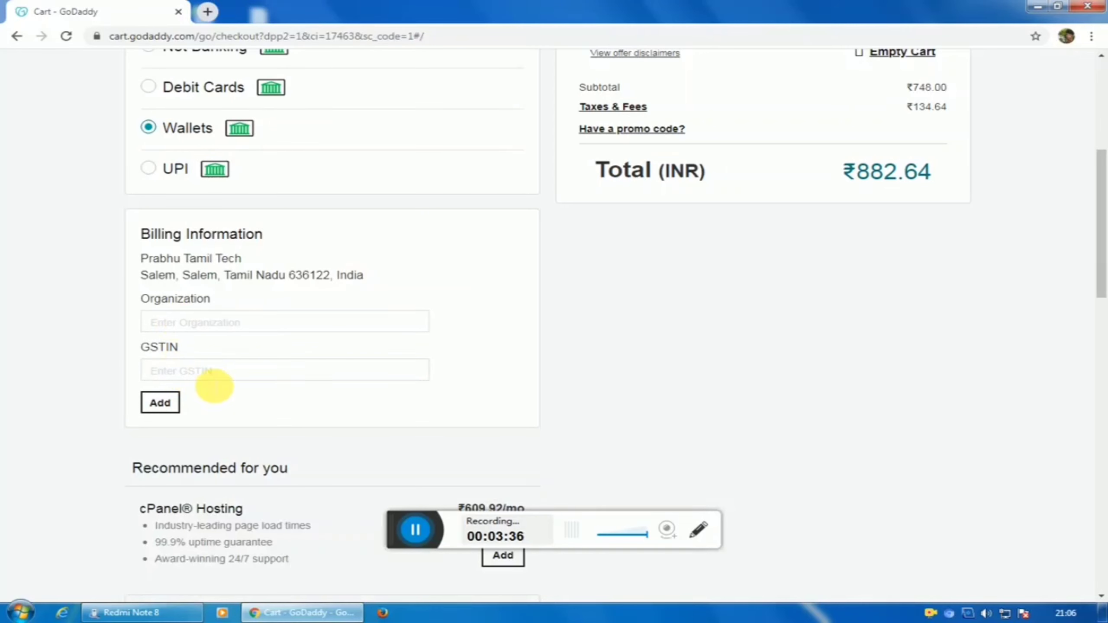
# Review the payment and billing details and proceed to complete the purchase of prabhutechs.in.
pyautogui.scroll(-7, 217, 340)
pyautogui.scroll(9, 216, 338)
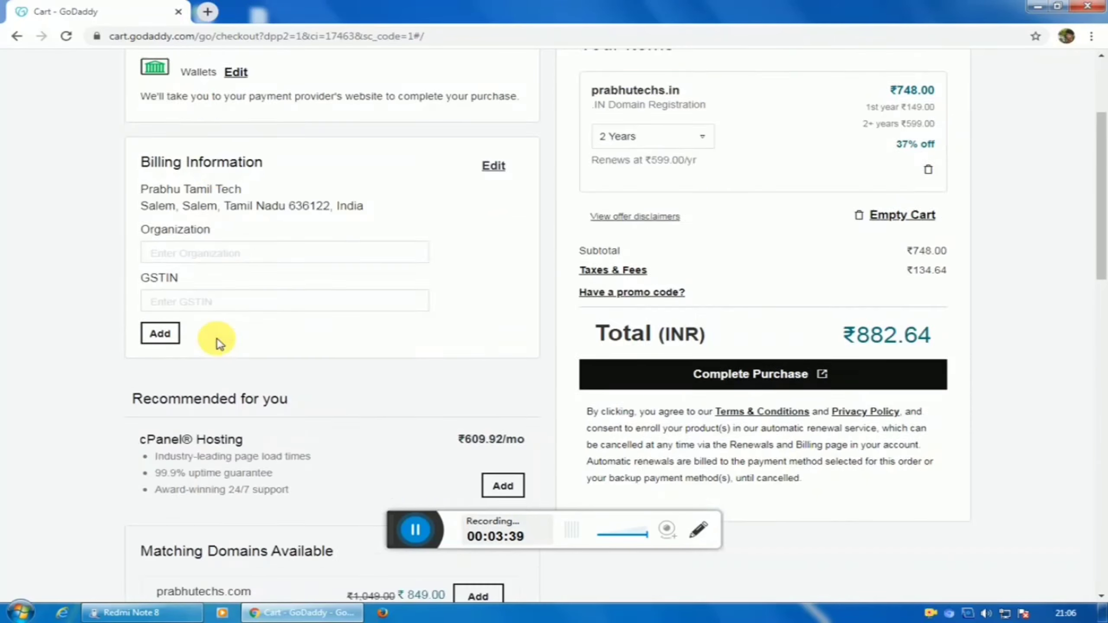
pyautogui.scroll(-3, 265, 342)
pyautogui.scroll(3, 236, 345)
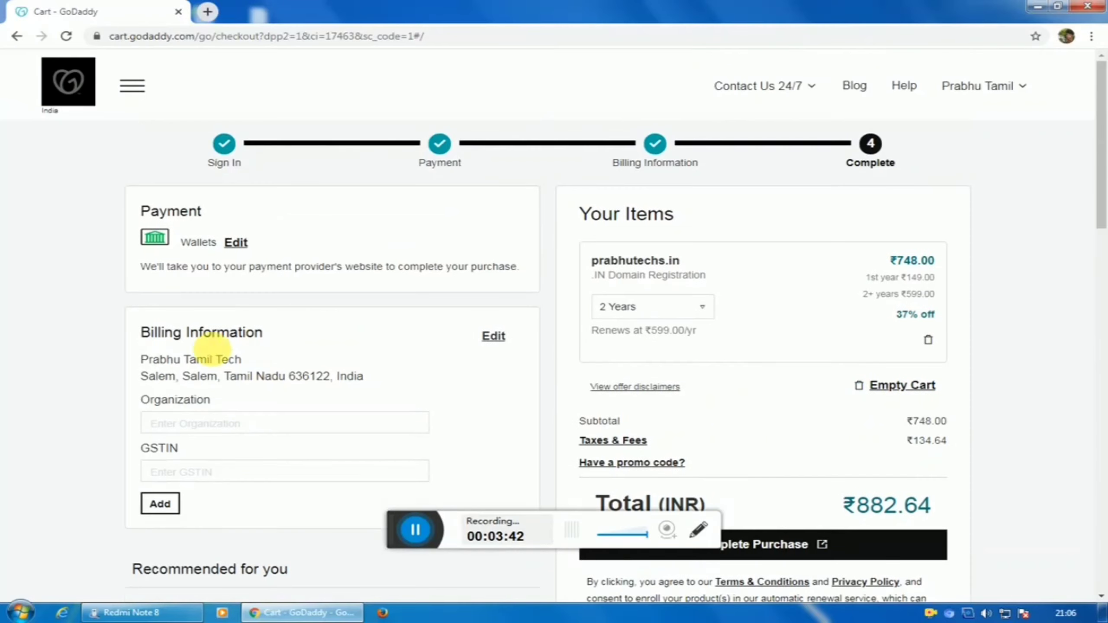
pyautogui.scroll(-3, 807, 436)
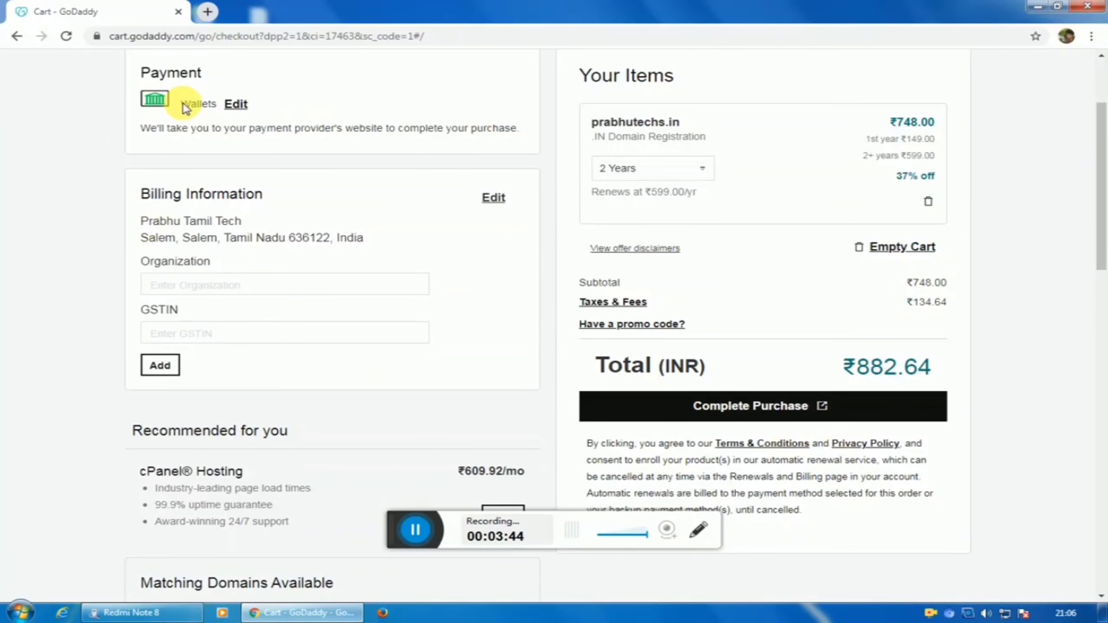
pyautogui.scroll(3, 219, 363)
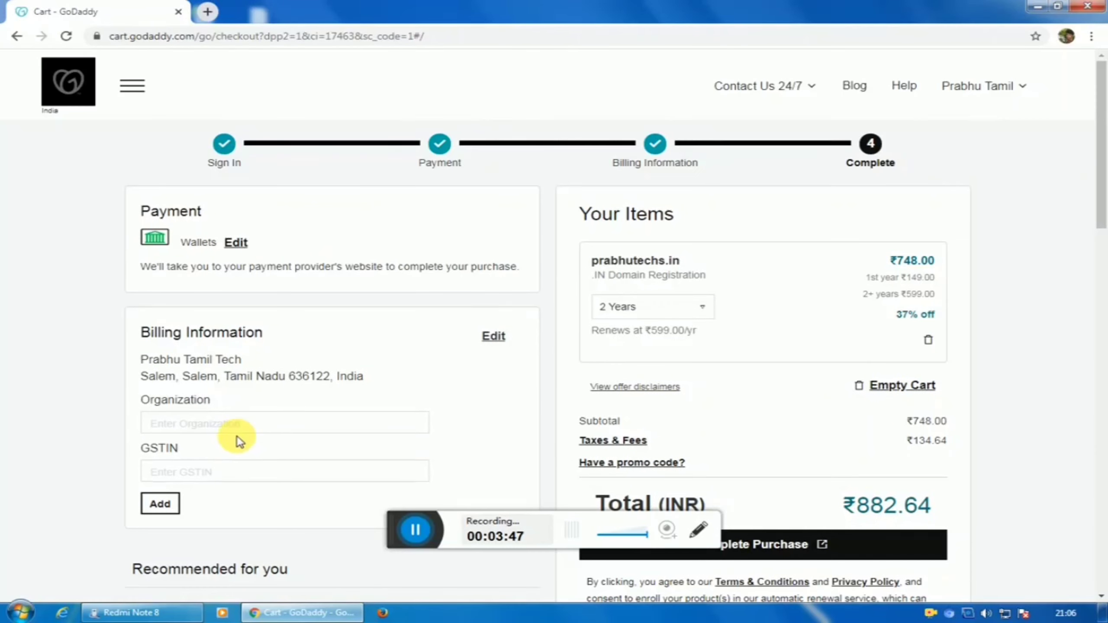
pyautogui.scroll(-10, 262, 393)
pyautogui.scroll(6, 350, 352)
pyautogui.click(749, 338)
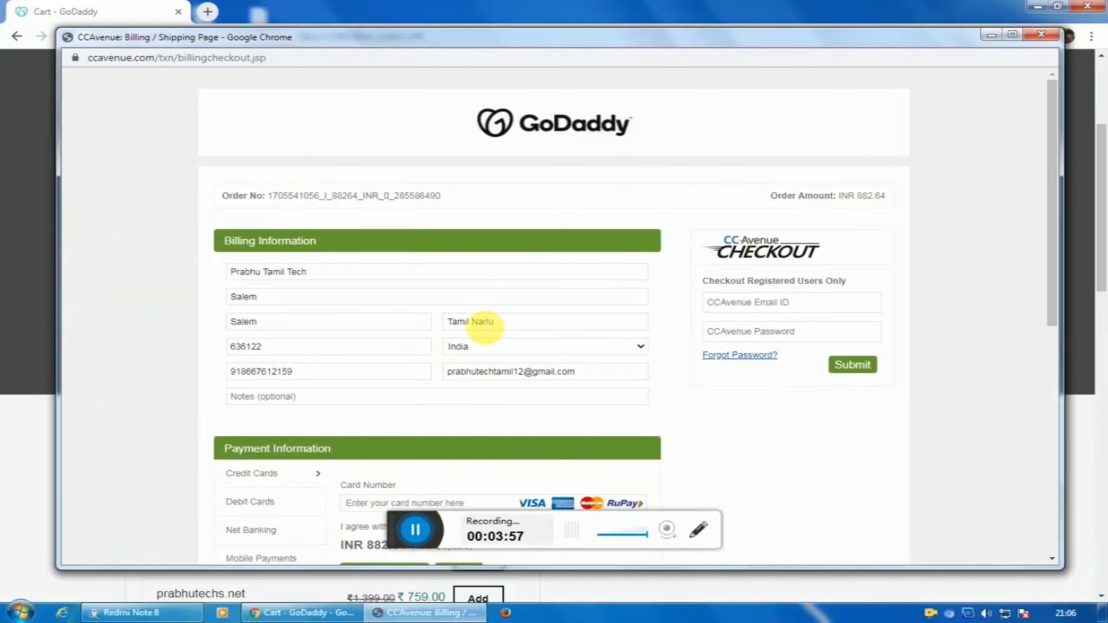
# Review the billing details and payment information, and list the wallets offered under the Wallet payment option.
pyautogui.scroll(-3, 322, 302)
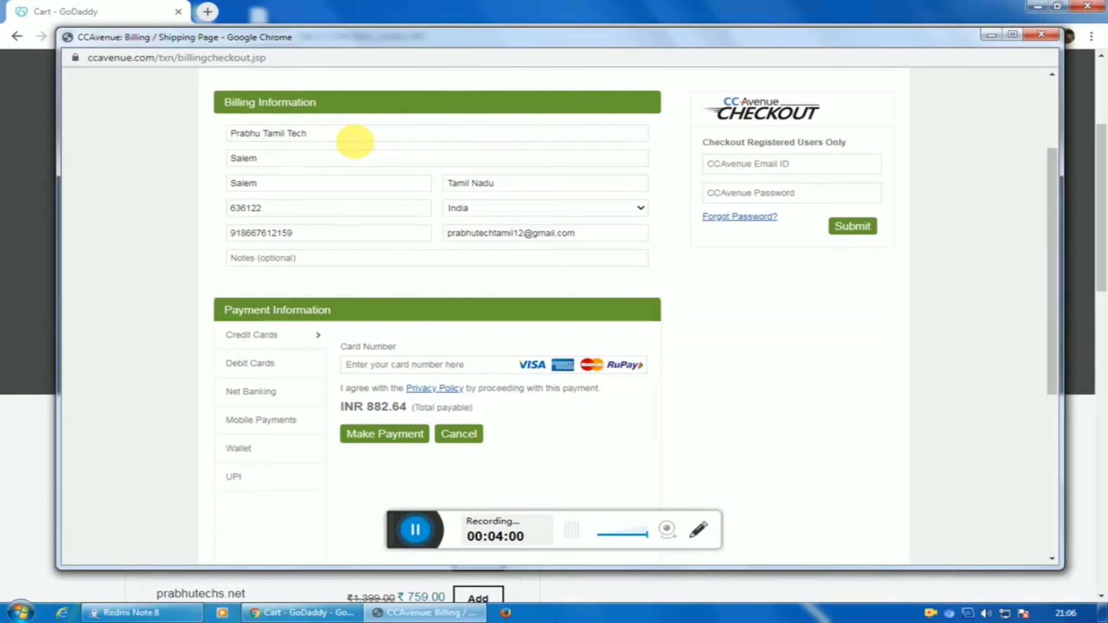
pyautogui.scroll(-3, 480, 146)
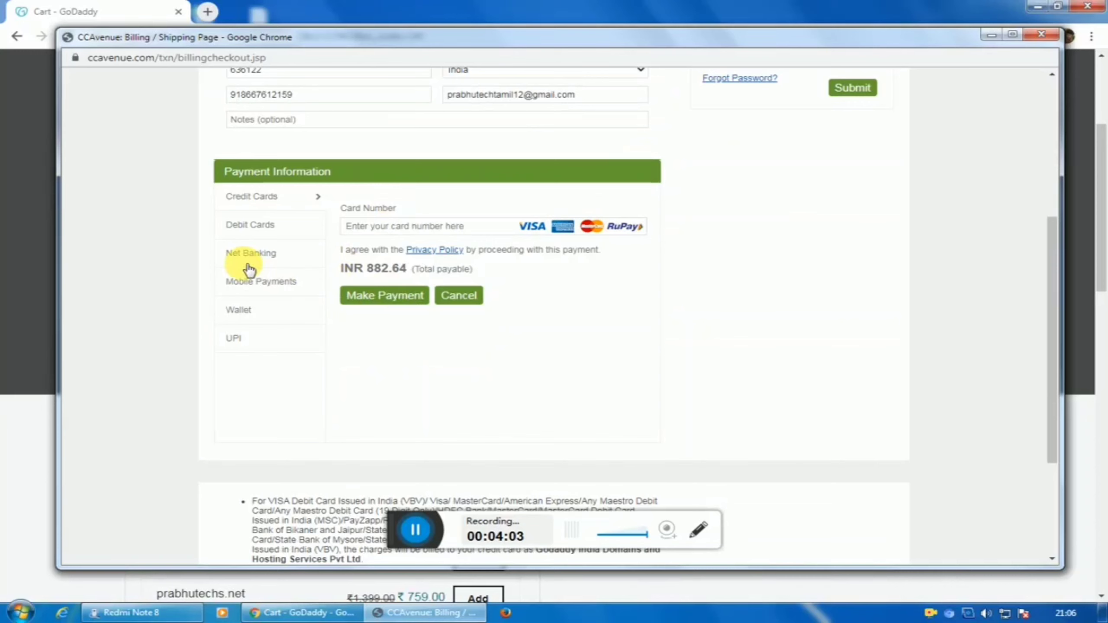
pyautogui.click(242, 309)
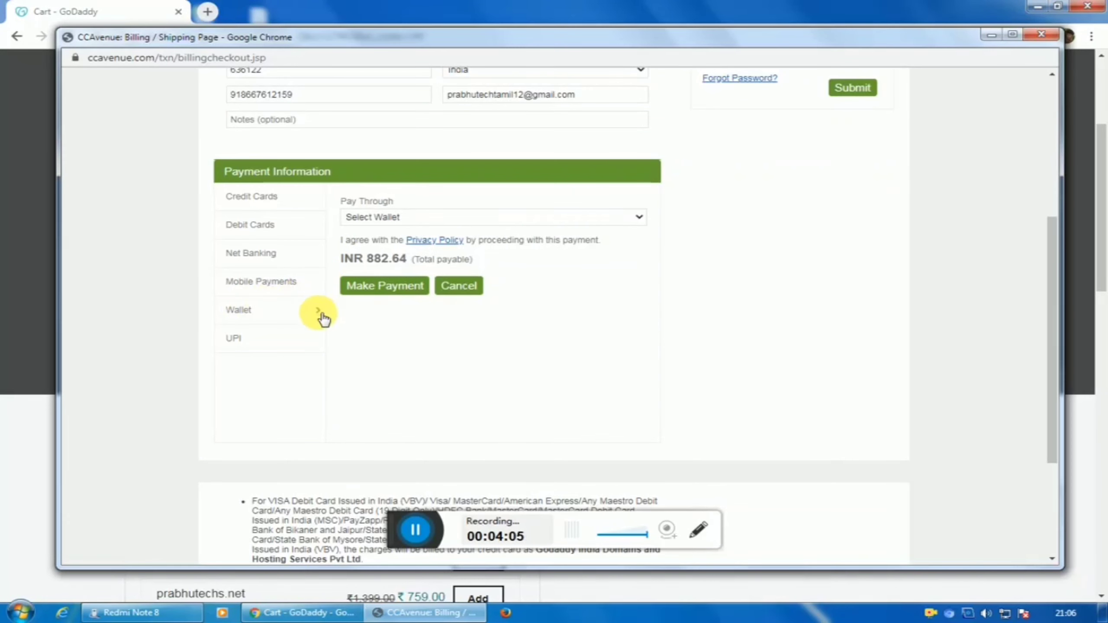
pyautogui.click(452, 216)
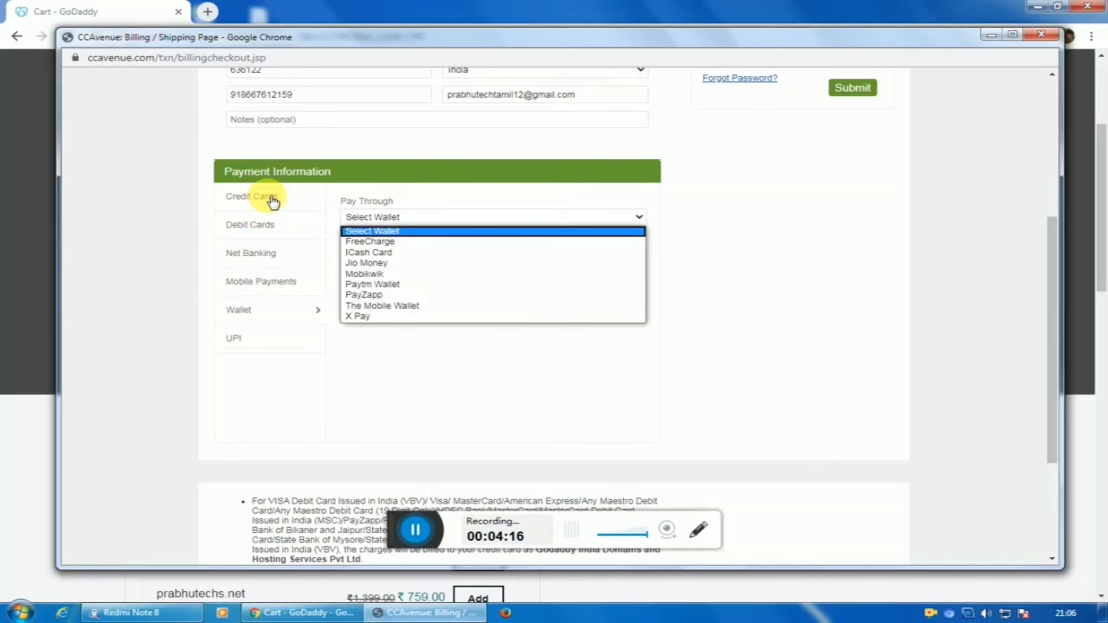
# Choose UPI with Pay By QR Code as the payment option and proceed to make the payment.
pyautogui.click(245, 336)
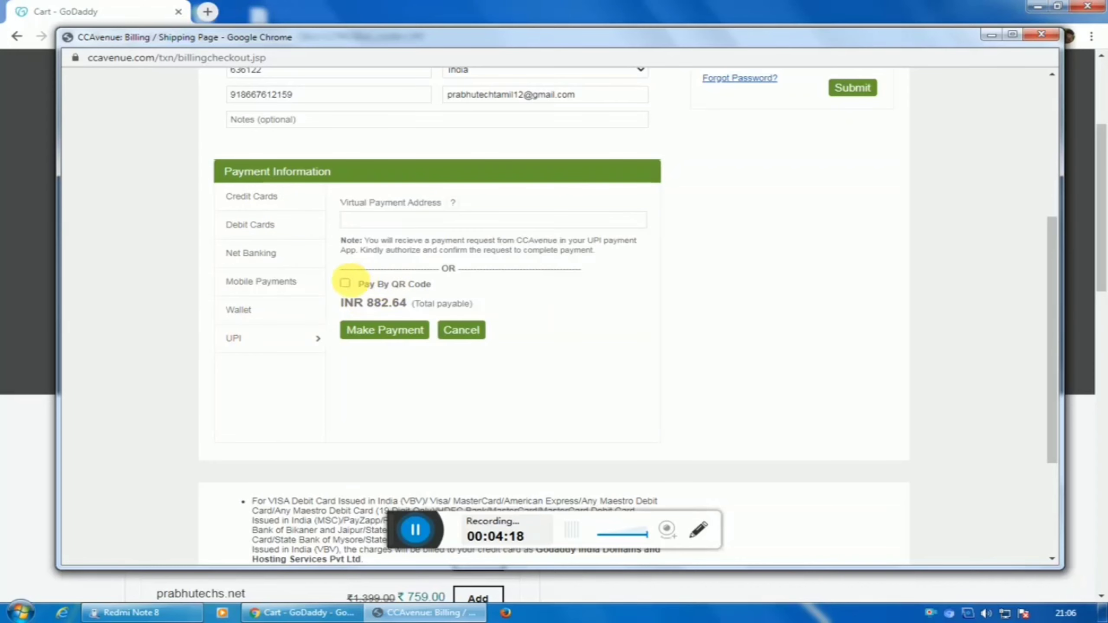
pyautogui.click(345, 284)
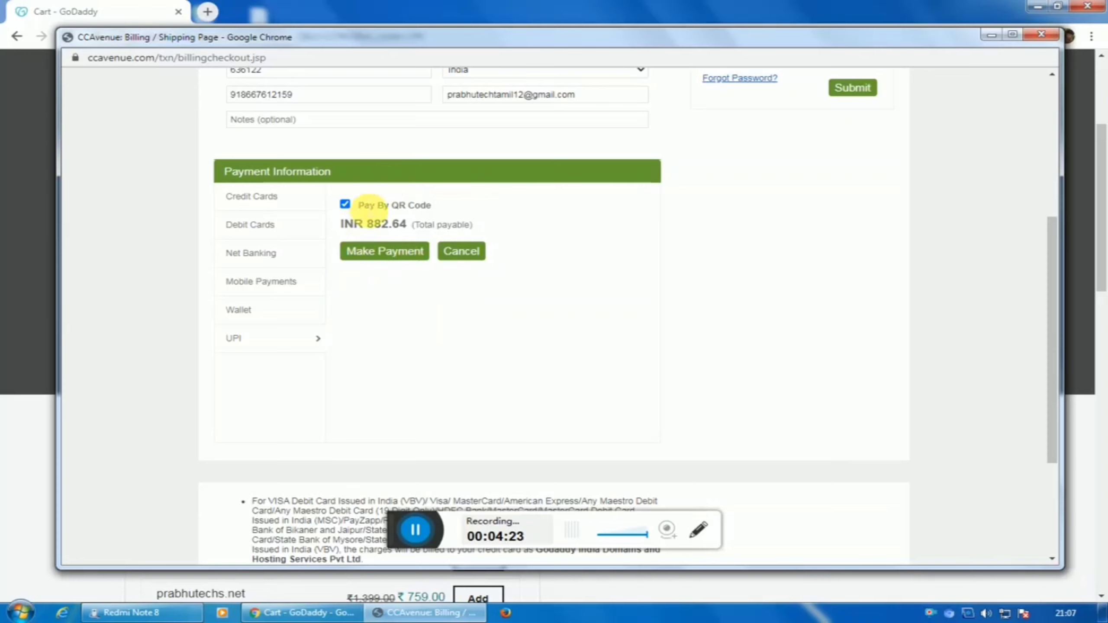
pyautogui.moveTo(365, 205); pyautogui.dragTo(476, 213)
pyautogui.click(383, 253)
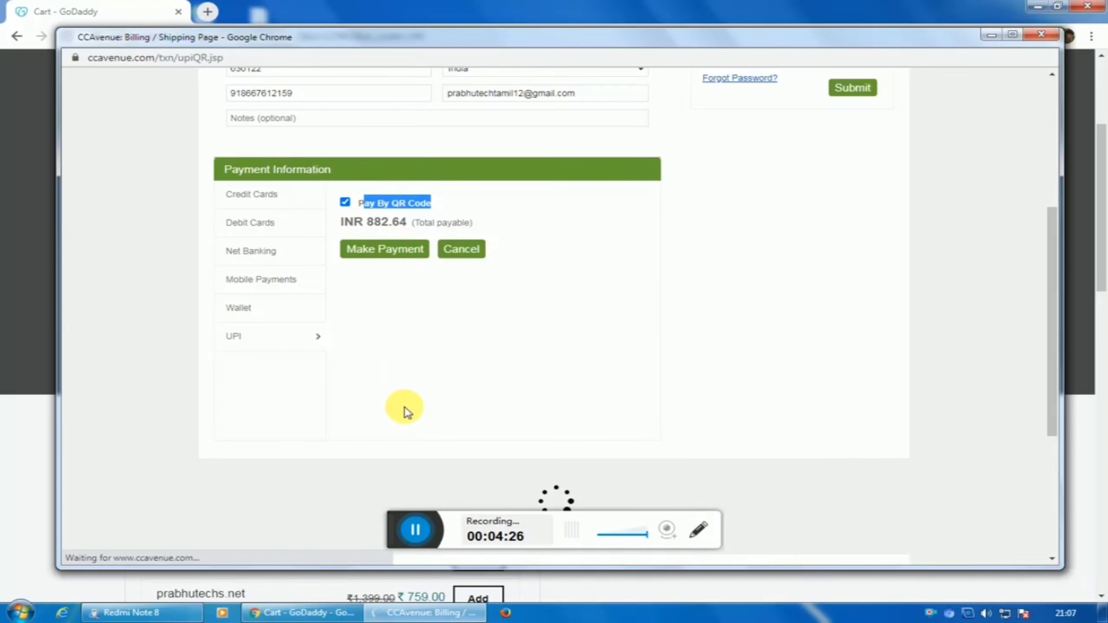
# Examine the QR code and redirect notice for the UPI payment, and close the payment window.
pyautogui.moveTo(498, 369); pyautogui.dragTo(636, 432)
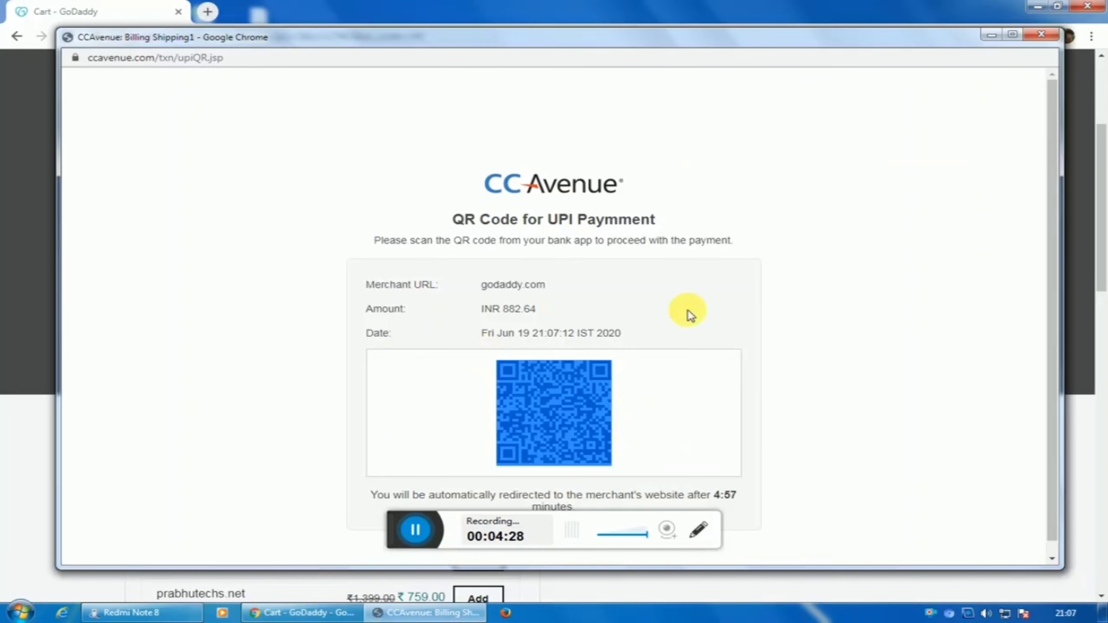
pyautogui.scroll(-1, 685, 307)
pyautogui.click(499, 174)
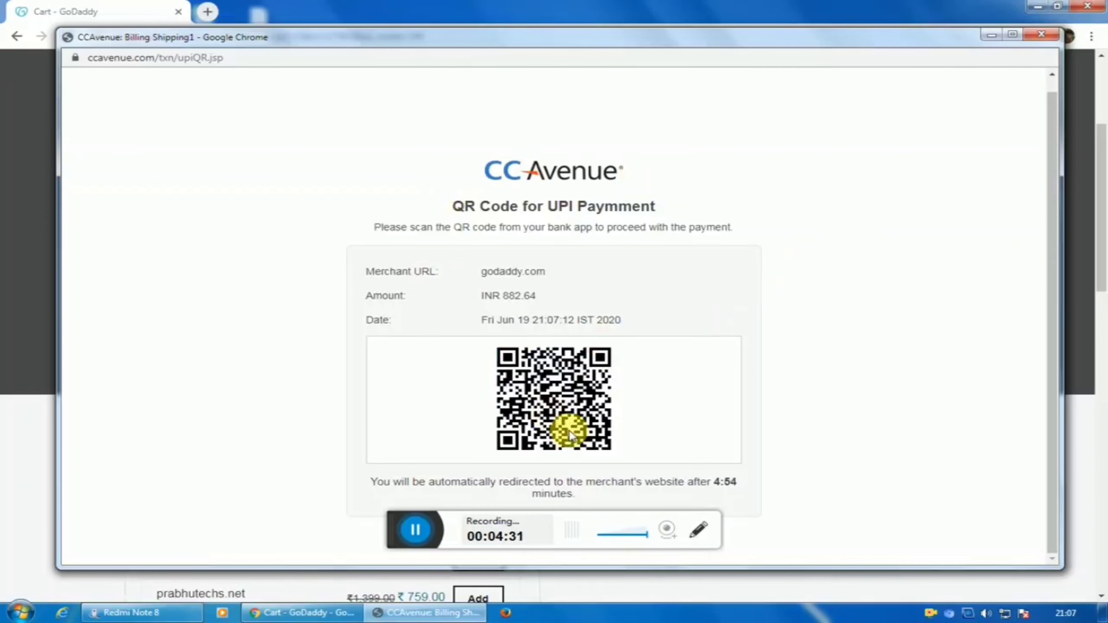
pyautogui.moveTo(539, 493); pyautogui.dragTo(764, 463)
pyautogui.click(651, 504)
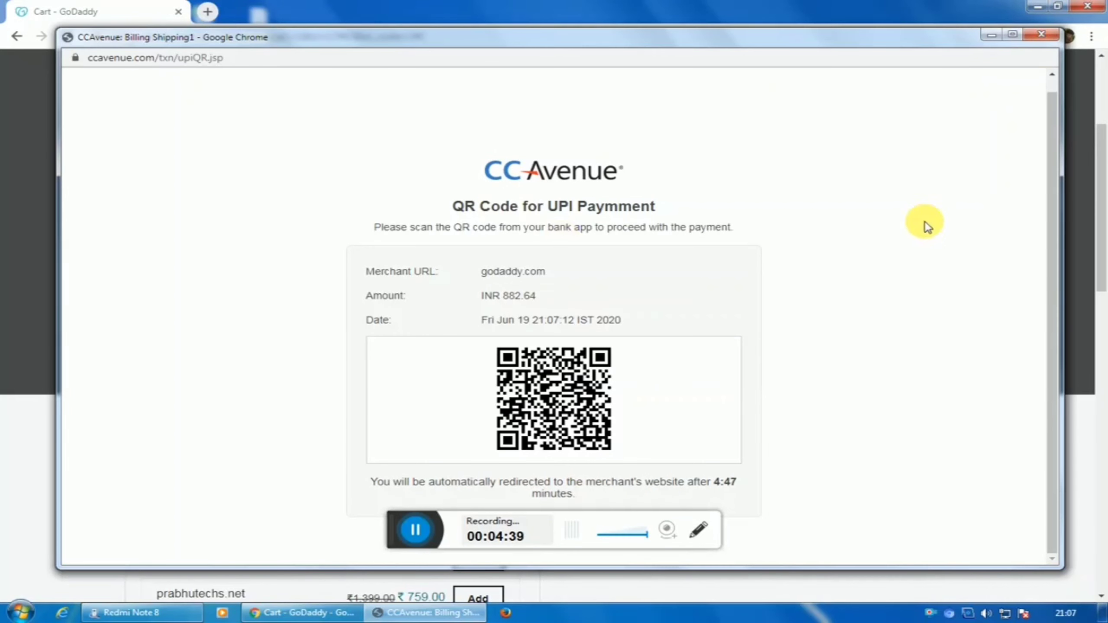
pyautogui.click(1046, 37)
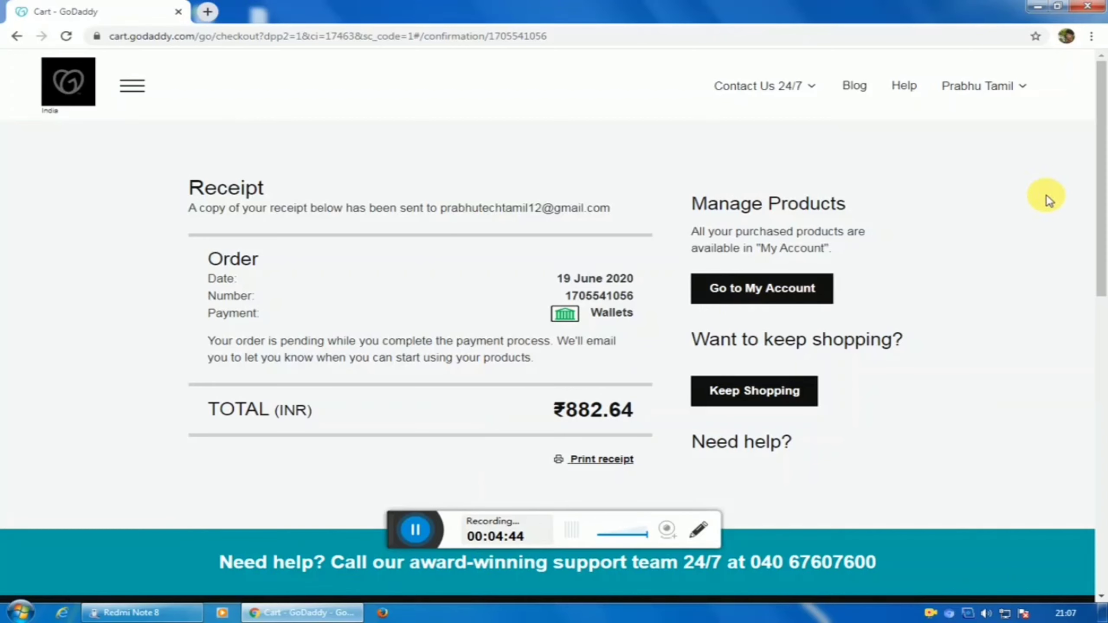
# Open My Products for the account and examine the domains listed under All Products and Services.
pyautogui.click(989, 84)
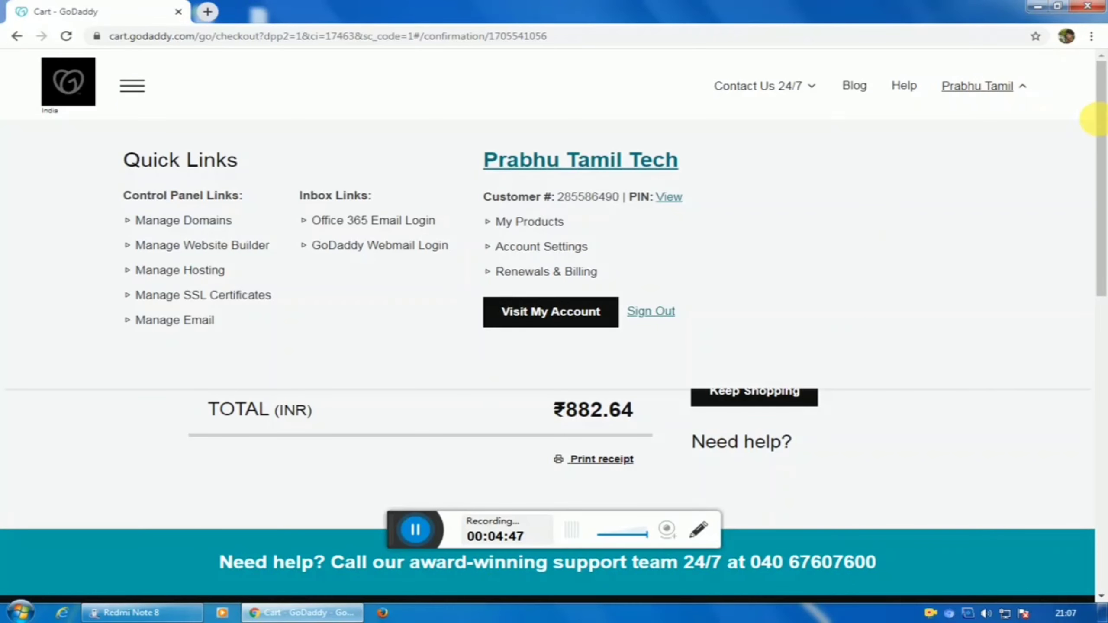
pyautogui.click(529, 223)
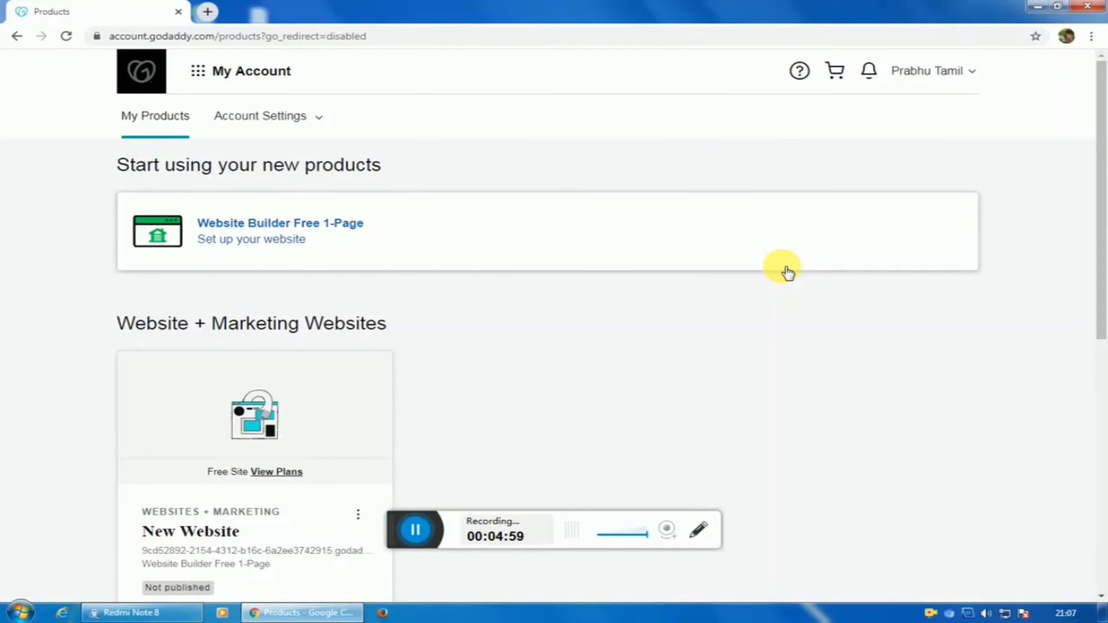
pyautogui.scroll(-3, 785, 271)
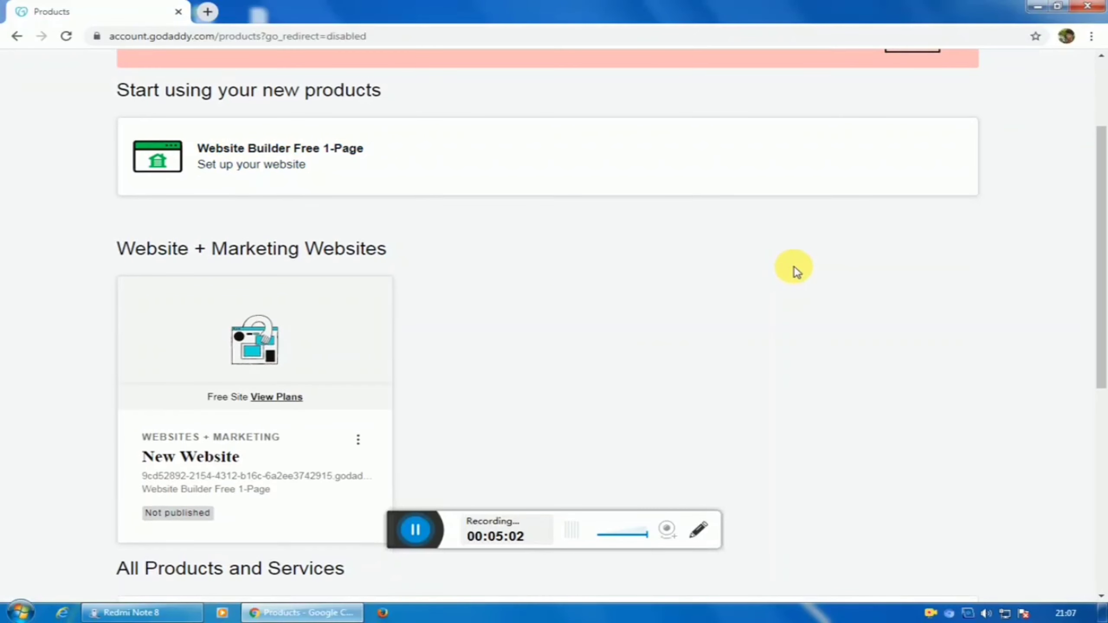
pyautogui.scroll(-2, 796, 271)
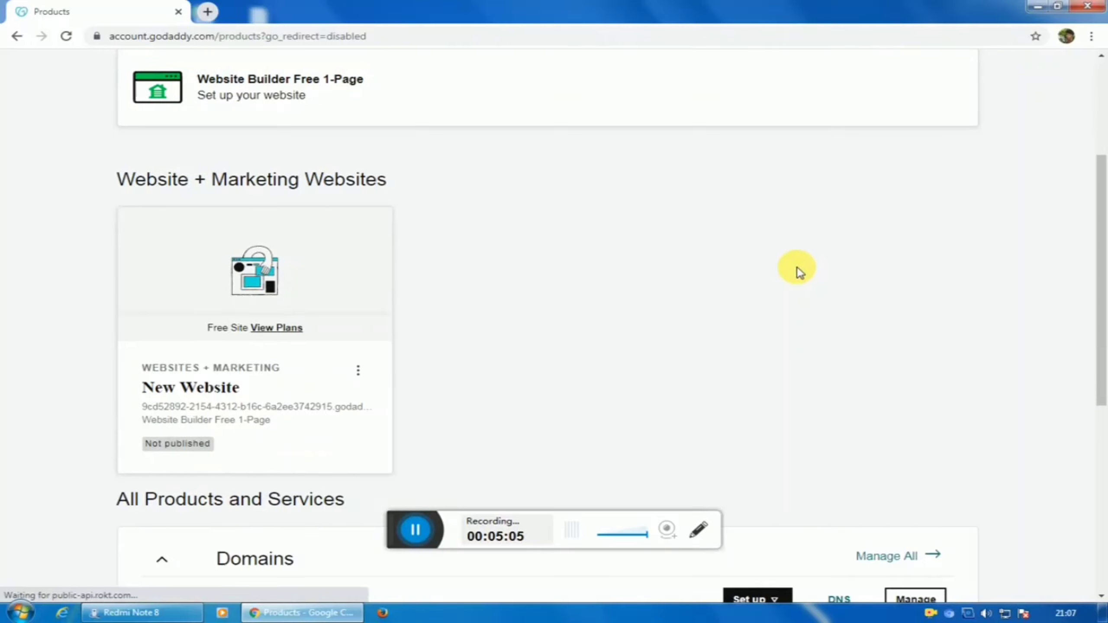
pyautogui.scroll(-1, 798, 271)
pyautogui.scroll(-7, 803, 269)
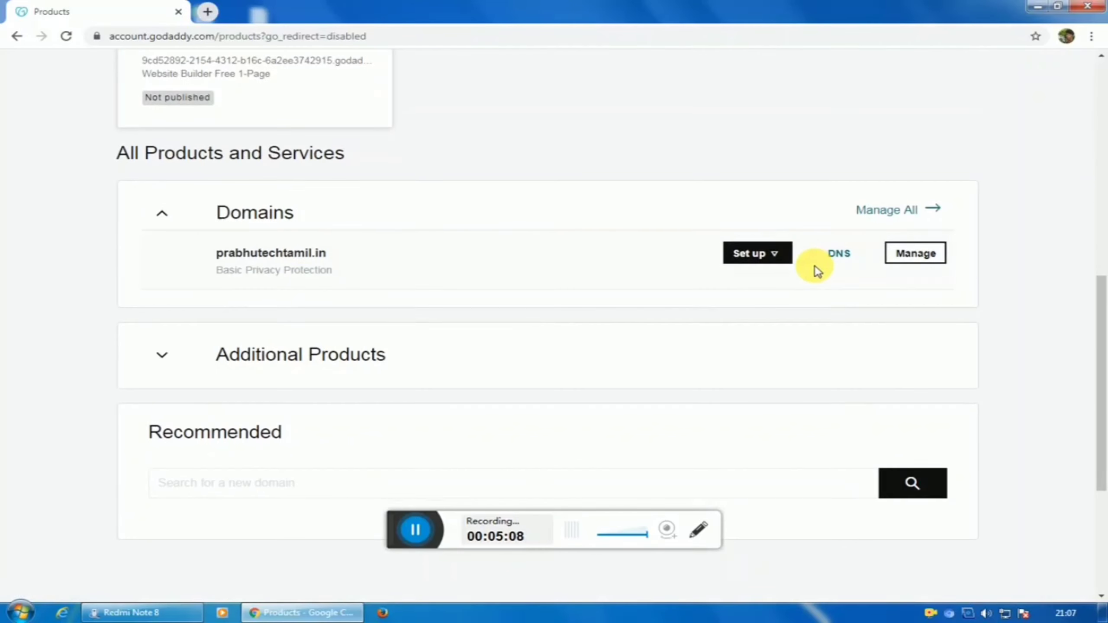
pyautogui.moveTo(217, 254); pyautogui.dragTo(347, 250)
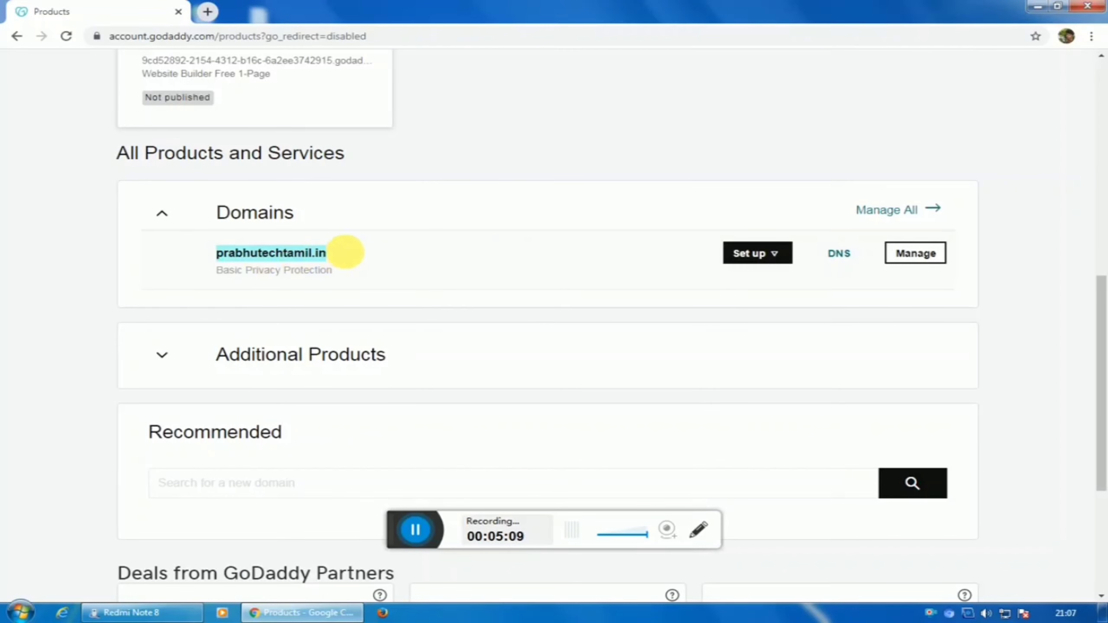
pyautogui.click(398, 247)
pyautogui.scroll(-6, 253, 293)
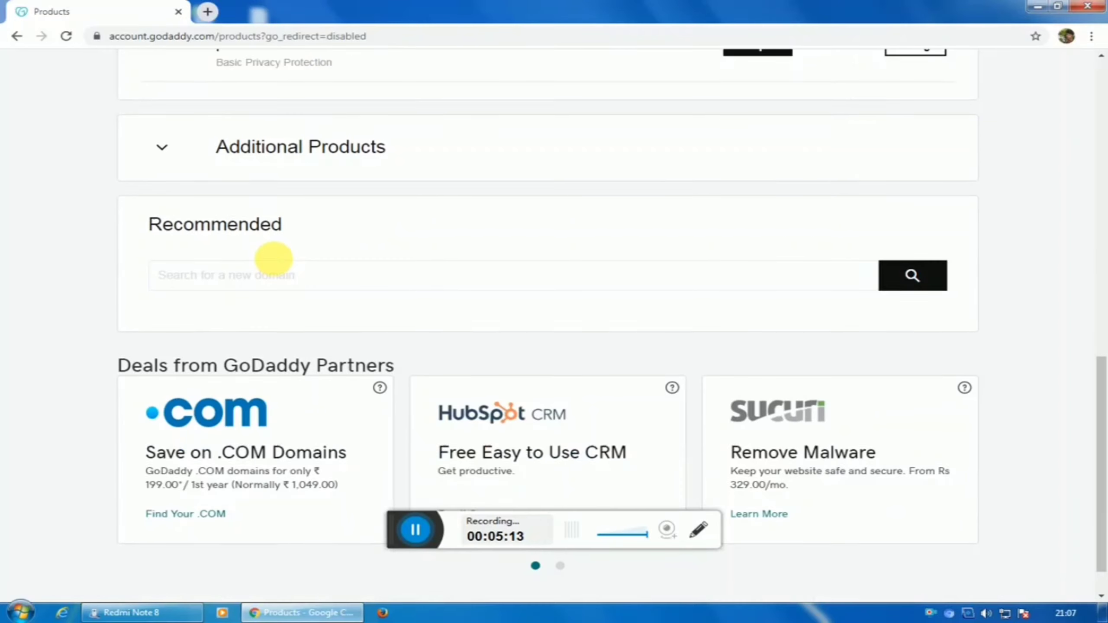
# Dismiss the Account Alerts (SMS) banner on the products page and return to the Domains section.
pyautogui.scroll(16, 274, 254)
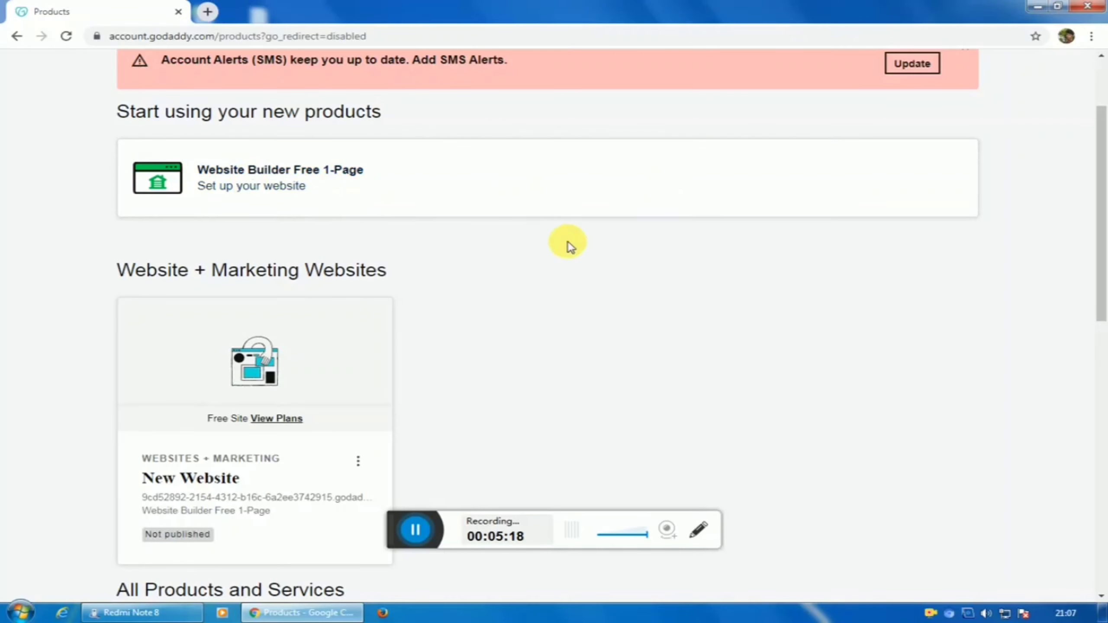
pyautogui.scroll(3, 748, 292)
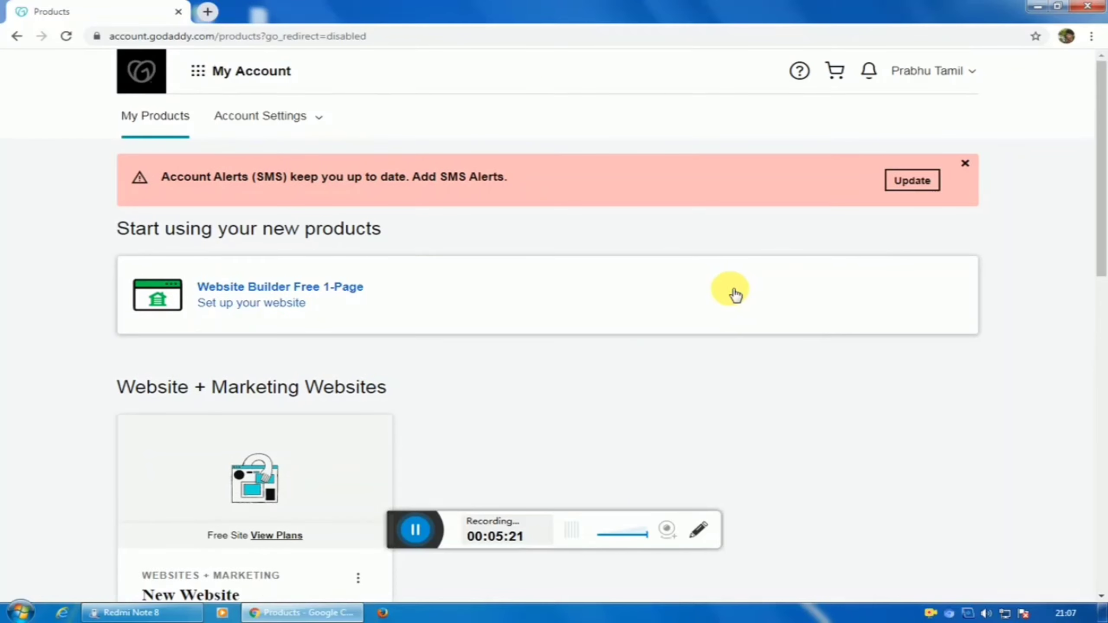
pyautogui.click(965, 164)
pyautogui.scroll(-5, 462, 463)
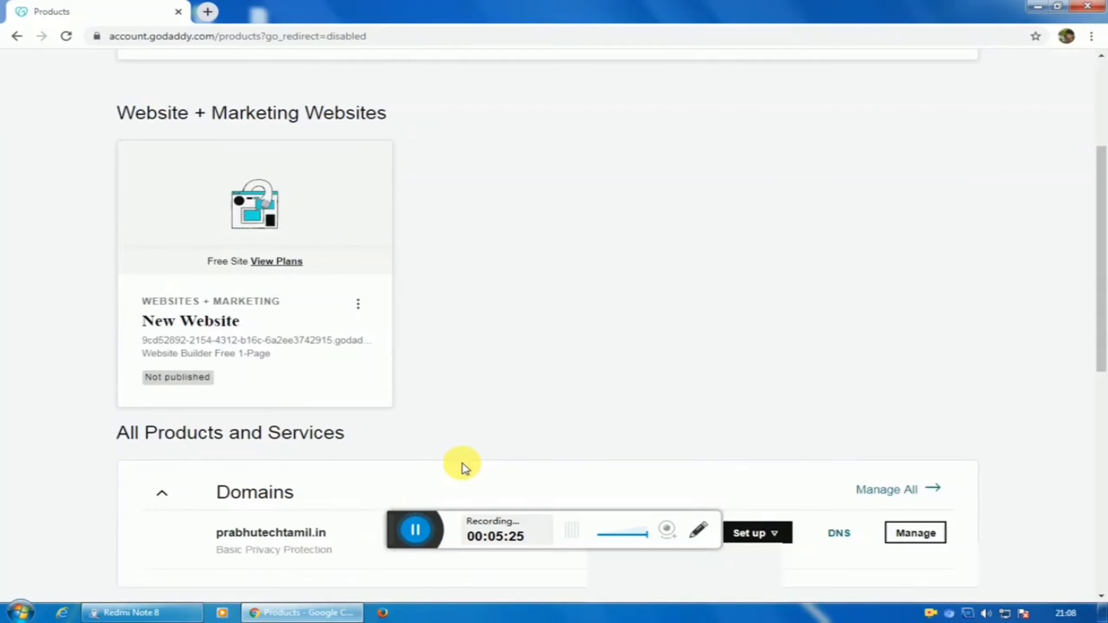